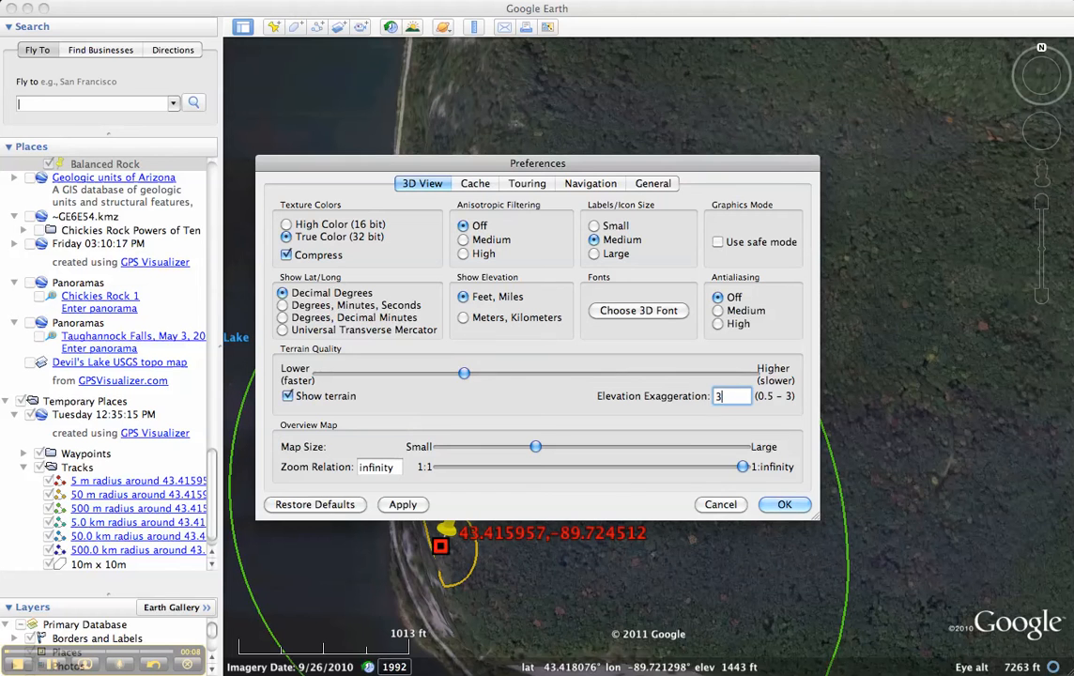
Set the terrain's elevation exaggeration to .5 and accept the preferences
{"action": "key", "text": "BackSpace"}
{"action": "type", "text": ".5"}
{"action": "left_click", "coordinate": [786, 506]}
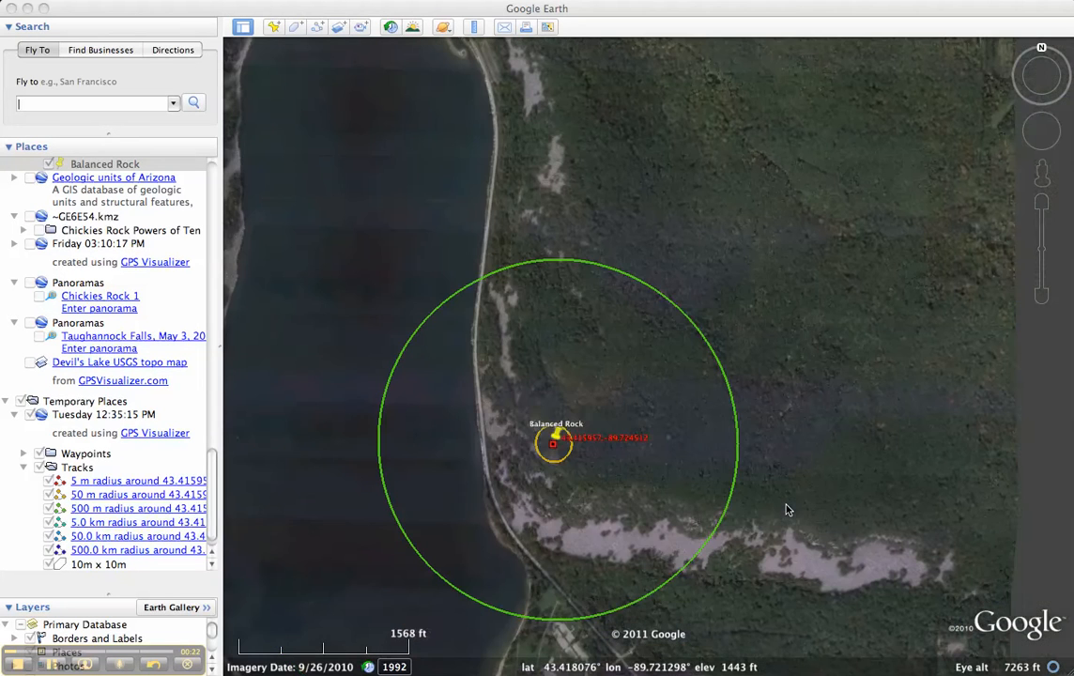
Fly to the 50 m radius circle around Balanced Rock and start a new polygon named "100m x 100m"
{"action": "scroll", "coordinate": [655, 535], "scroll_direction": "up", "scroll_amount": 3}
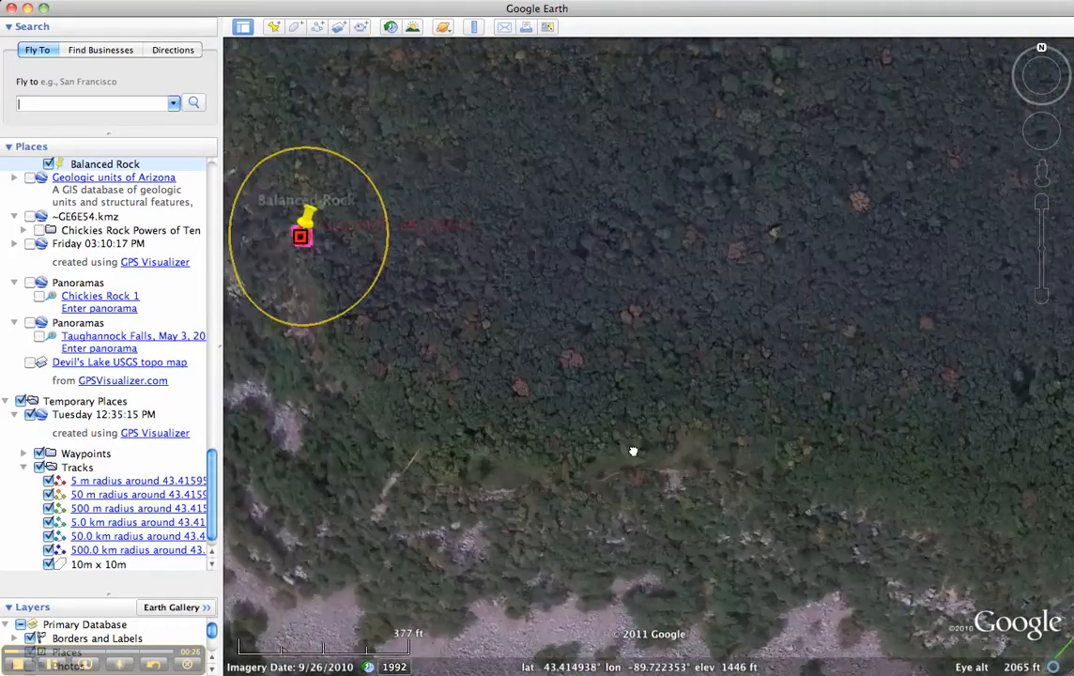
{"action": "left_click_drag", "start_coordinate": [634, 450], "coordinate": [698, 477]}
{"action": "left_click_drag", "start_coordinate": [574, 364], "coordinate": [658, 417]}
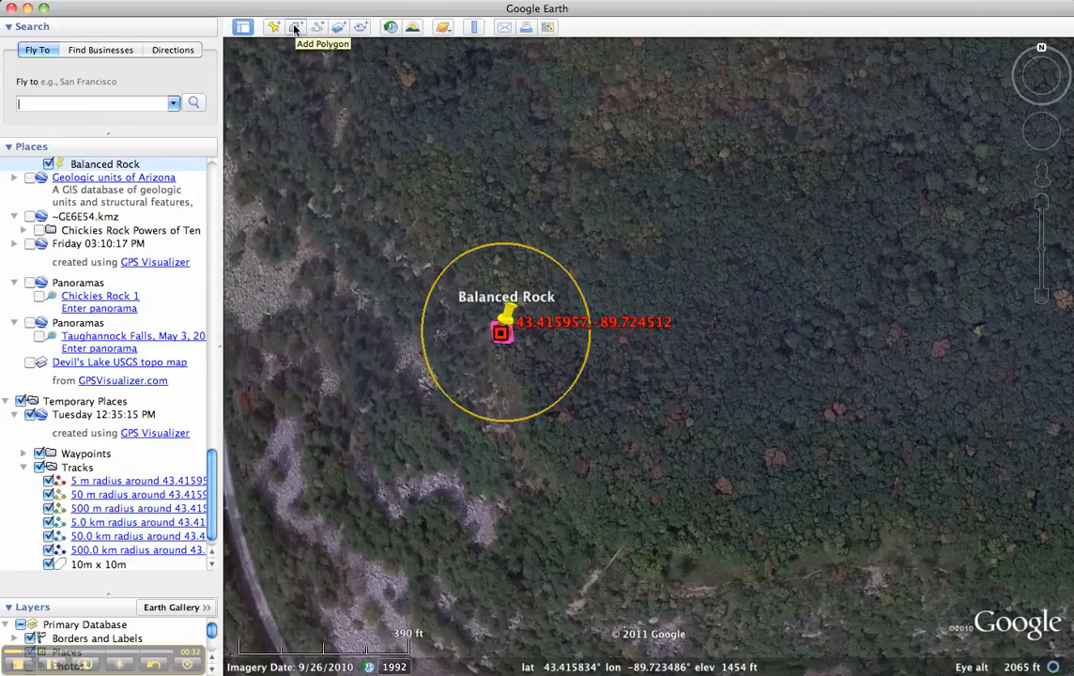
{"action": "double_click", "coordinate": [151, 496]}
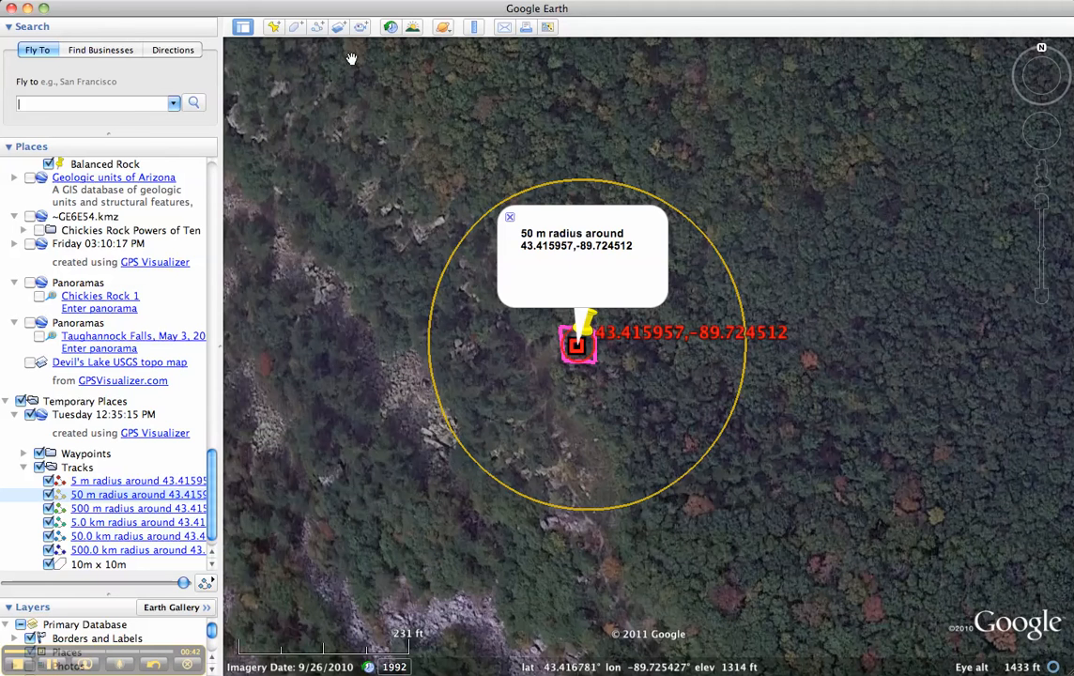
{"action": "left_click", "coordinate": [299, 29]}
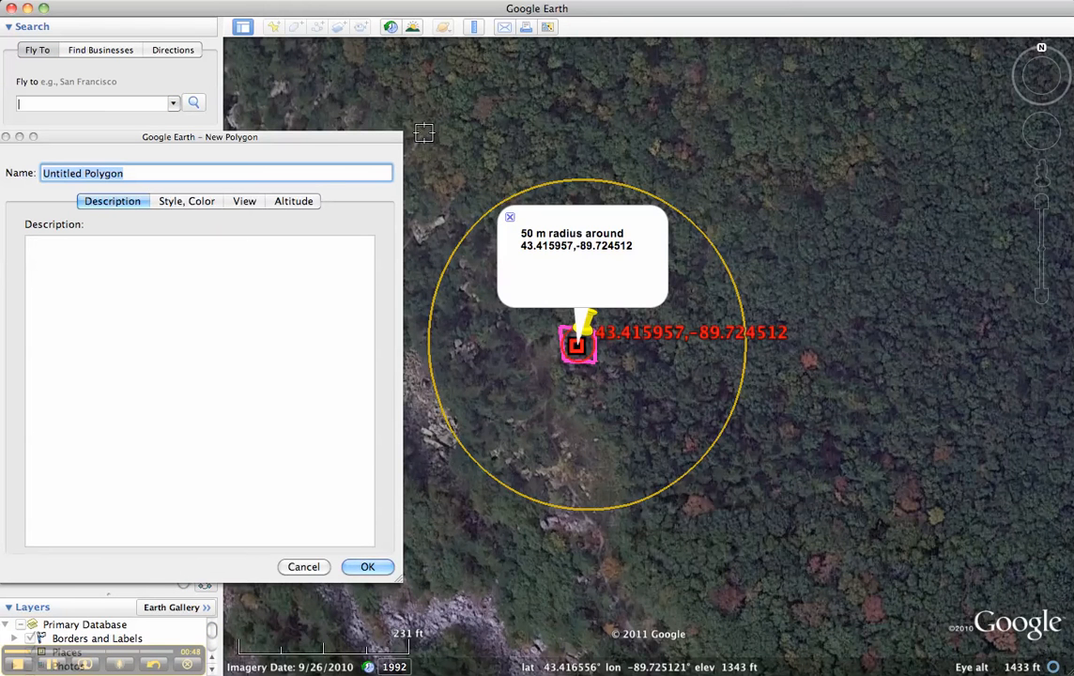
{"action": "type", "text": "100 m "}
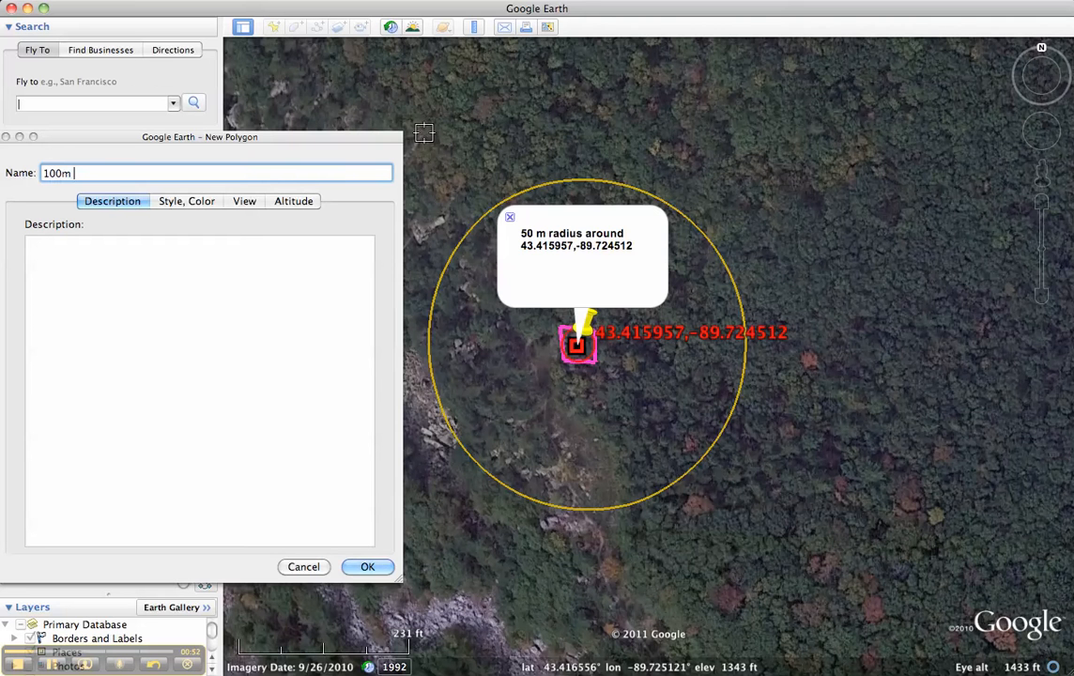
{"action": "type", "text": "x 100m"}
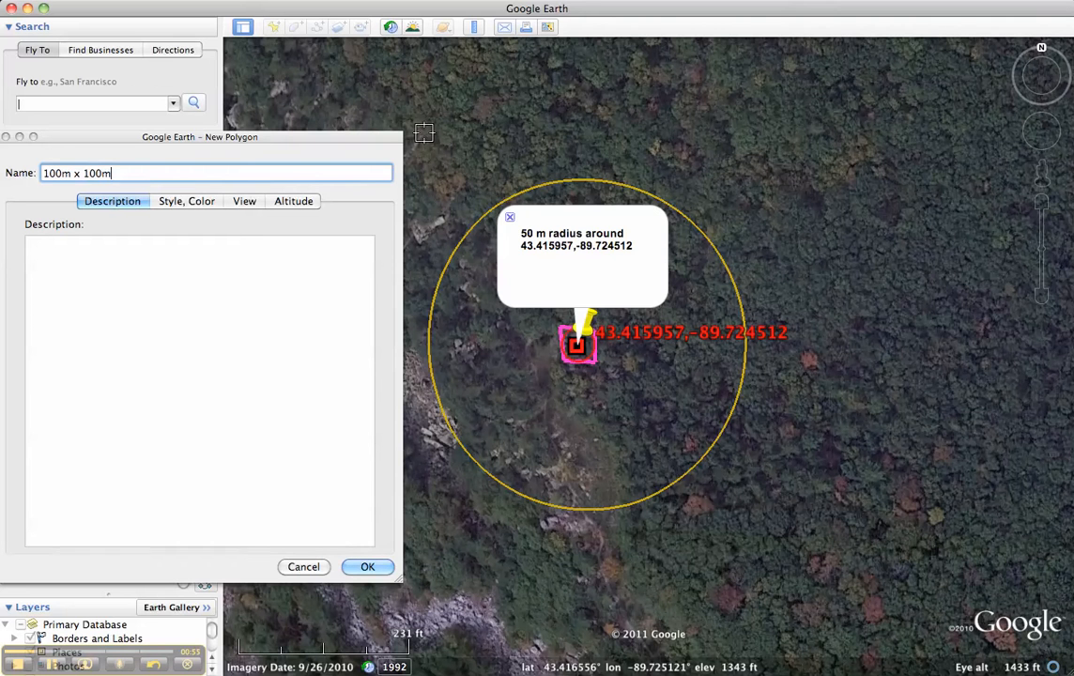
{"action": "left_click", "coordinate": [432, 181]}
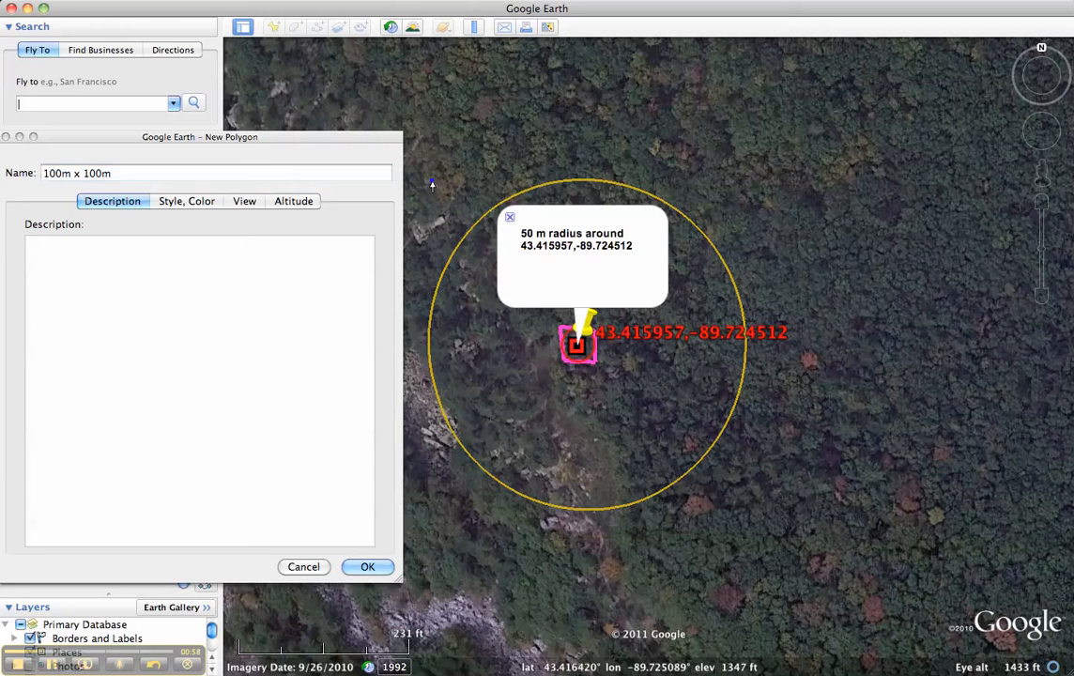
{"action": "left_click", "coordinate": [734, 181]}
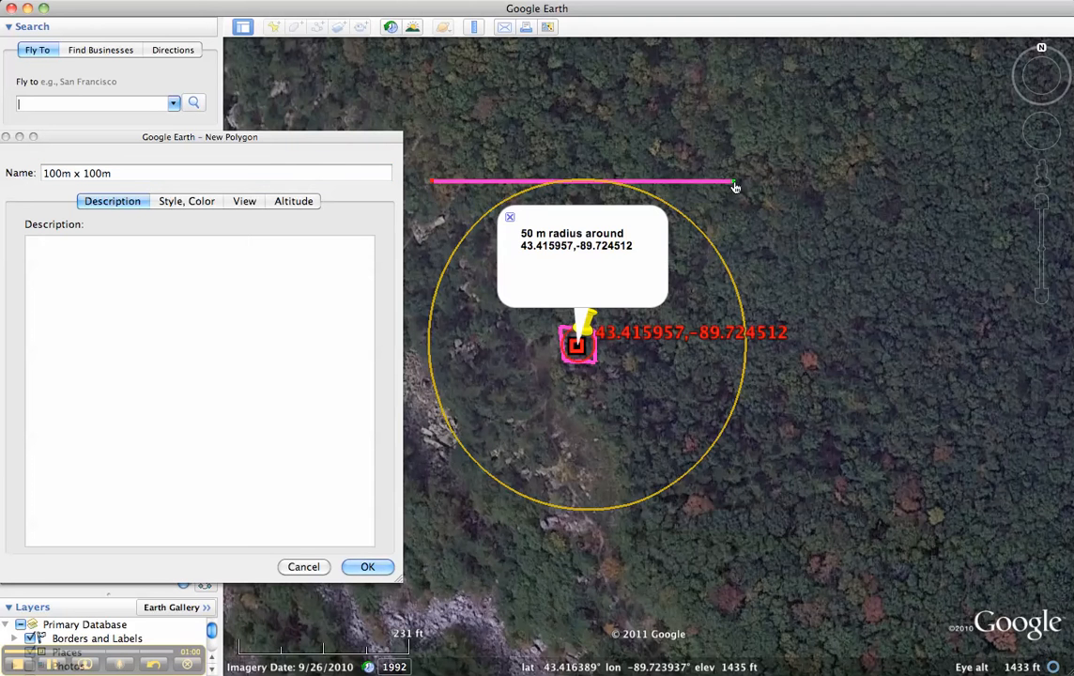
{"action": "left_click_drag", "start_coordinate": [740, 489], "coordinate": [740, 523]}
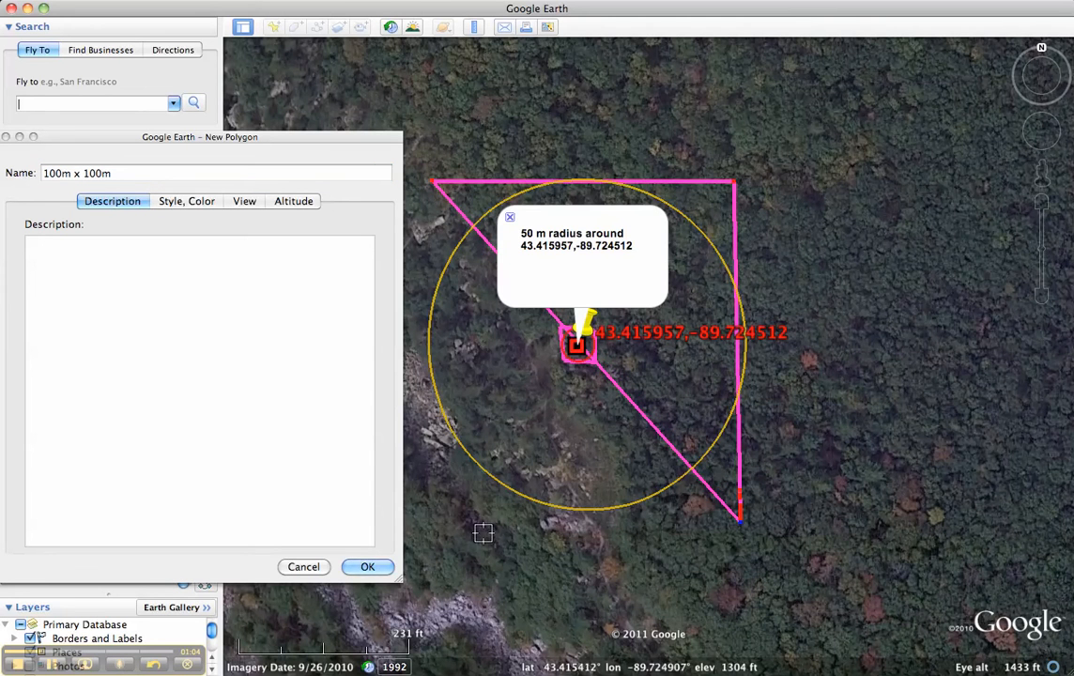
{"action": "left_click", "coordinate": [440, 512]}
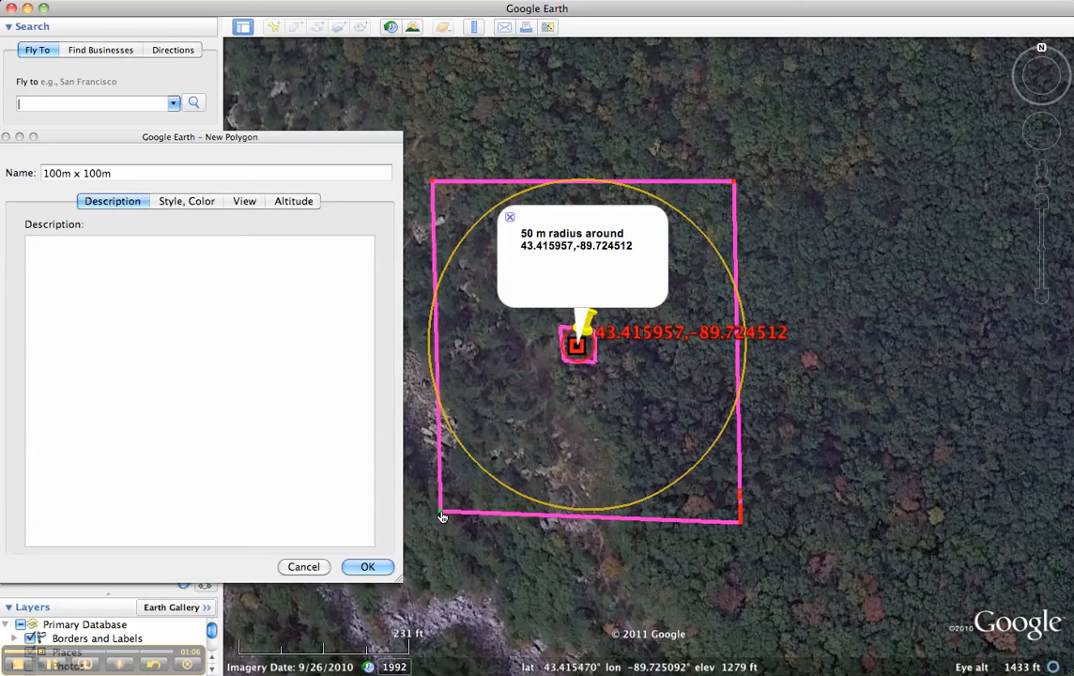
{"action": "left_click_drag", "start_coordinate": [440, 513], "coordinate": [424, 517]}
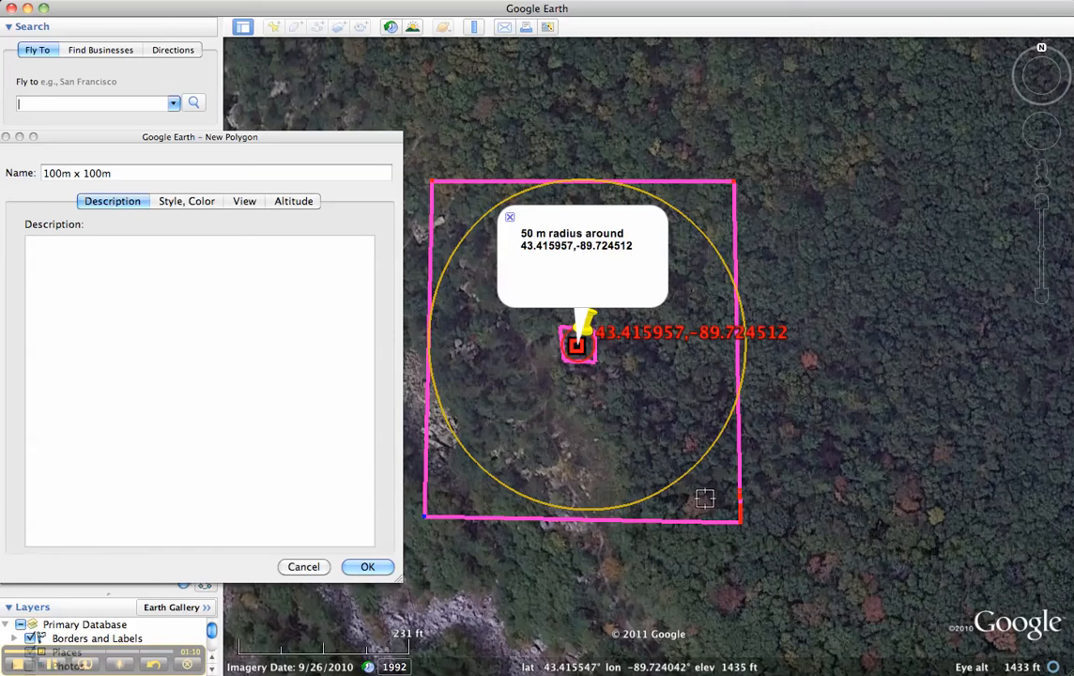
{"action": "left_click_drag", "start_coordinate": [743, 528], "coordinate": [752, 522]}
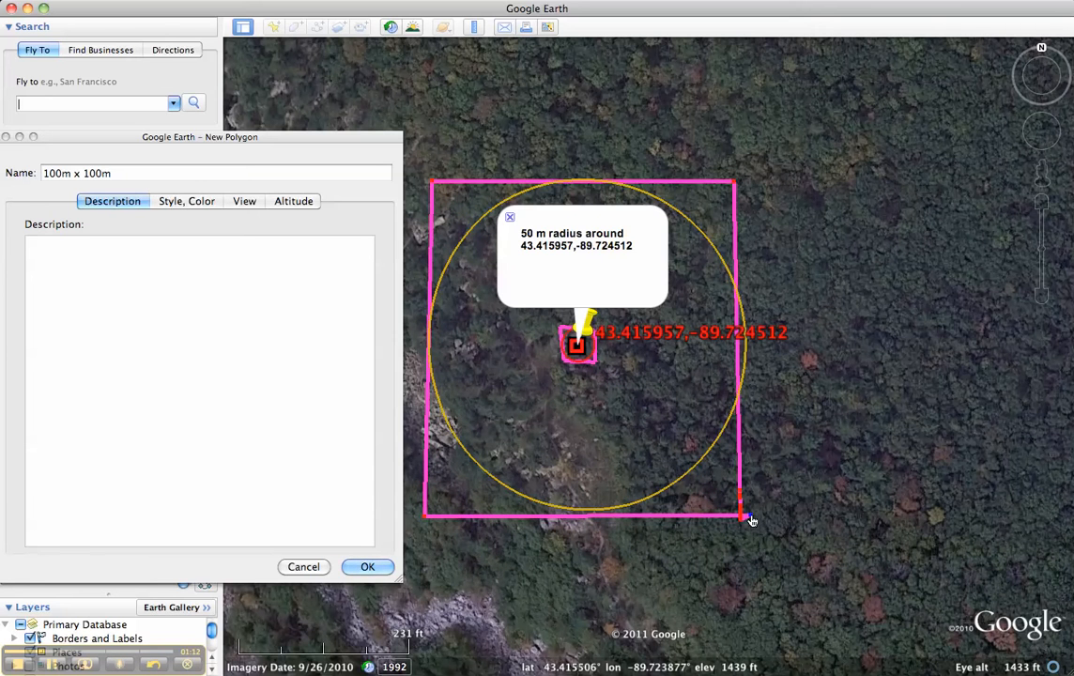
{"action": "left_click_drag", "start_coordinate": [734, 186], "coordinate": [753, 184]}
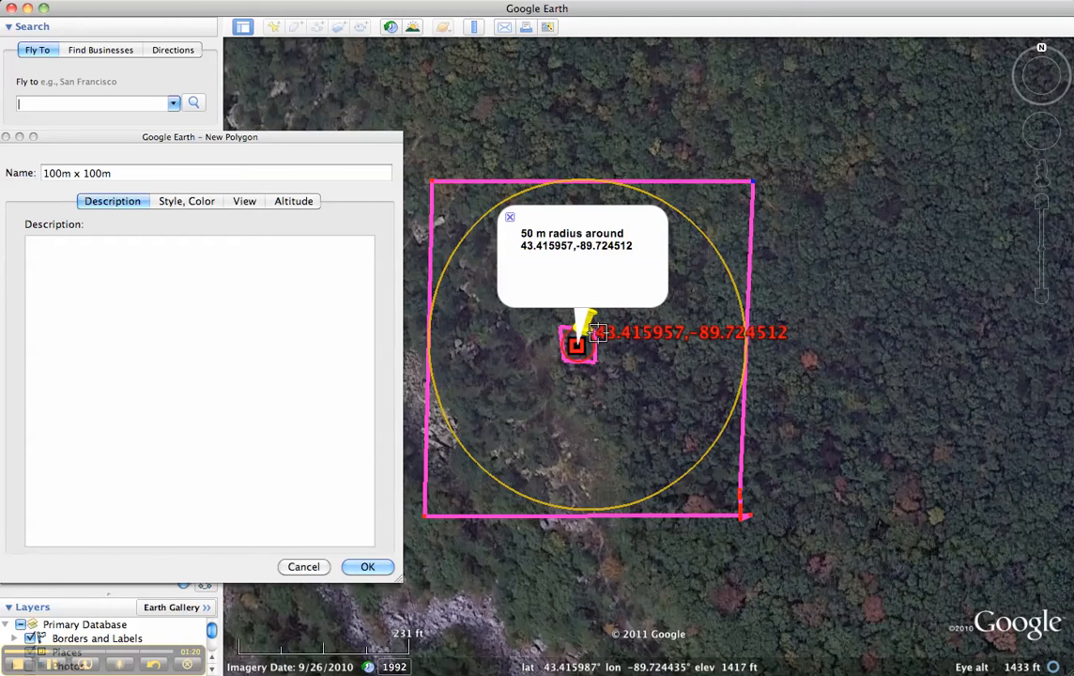
{"action": "key", "text": "BackSpace"}
{"action": "key", "text": "BackSpace"}
{"action": "key", "text": "BackSpace"}
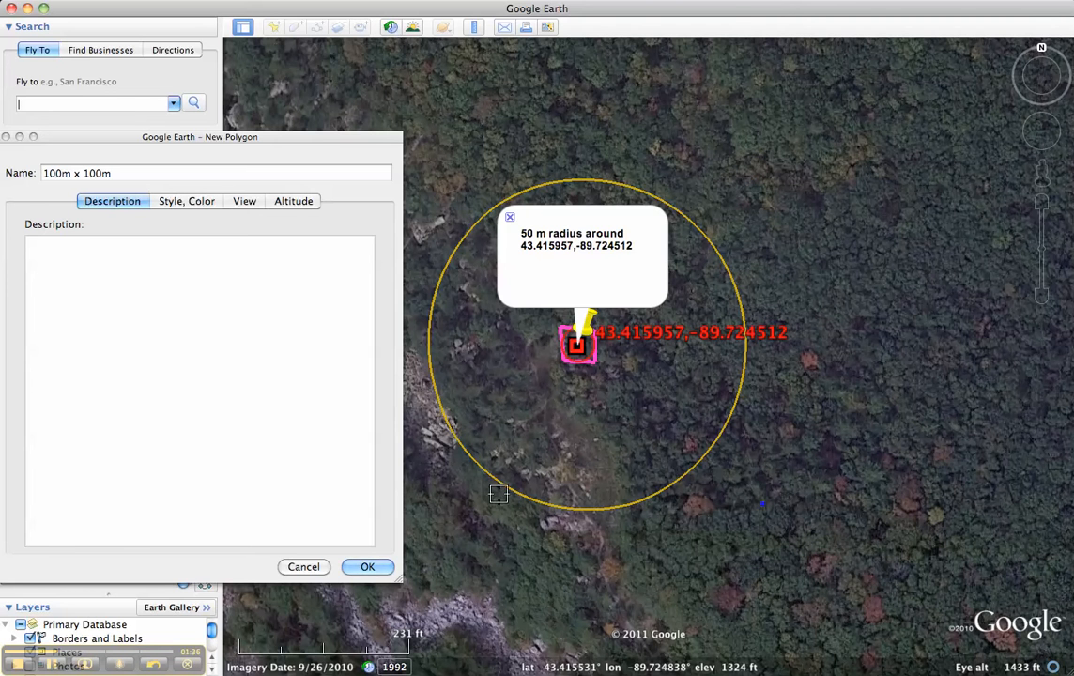
Draw the polygon as a rough four-cornered square enclosing the 50 m radius circle
{"action": "left_click", "coordinate": [439, 508]}
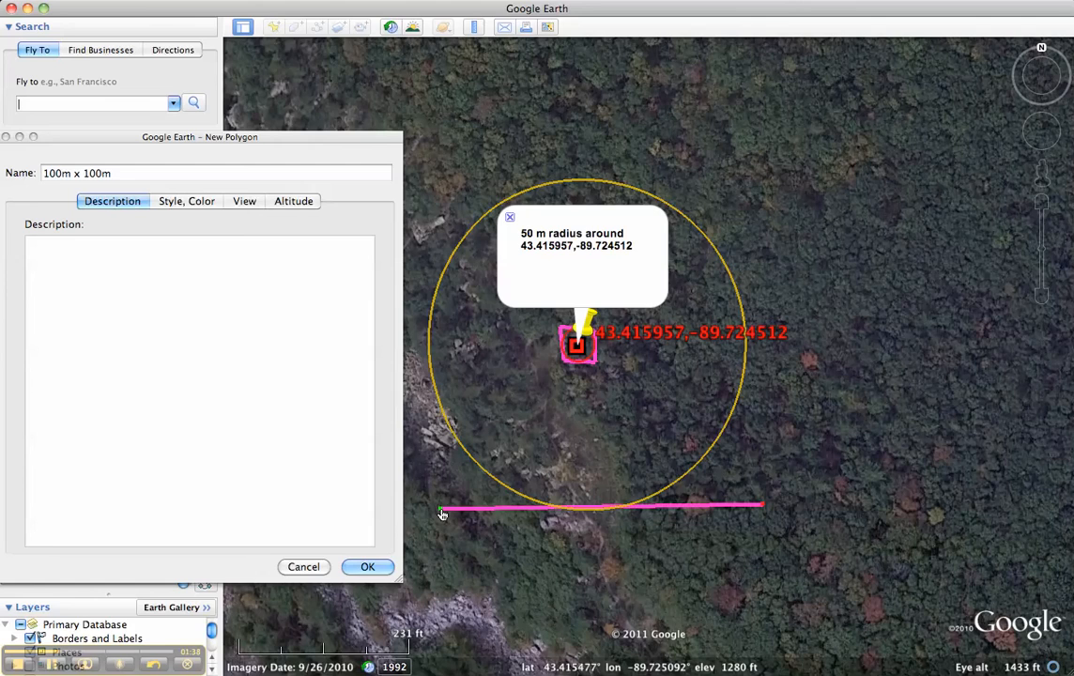
{"action": "left_click", "coordinate": [427, 171]}
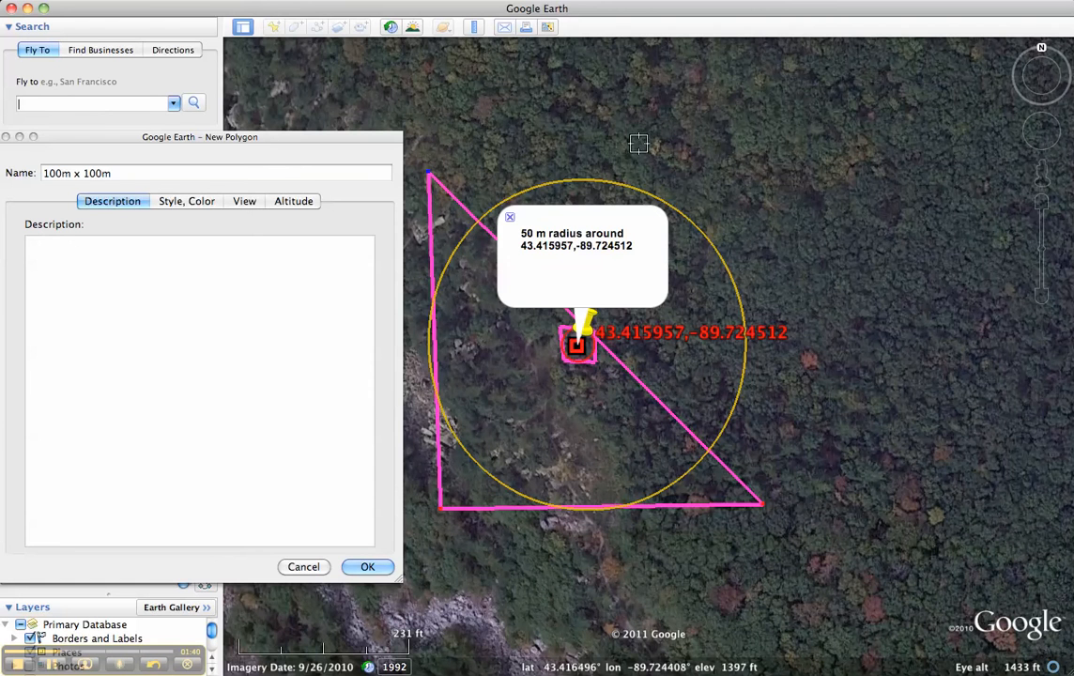
{"action": "left_click", "coordinate": [764, 173]}
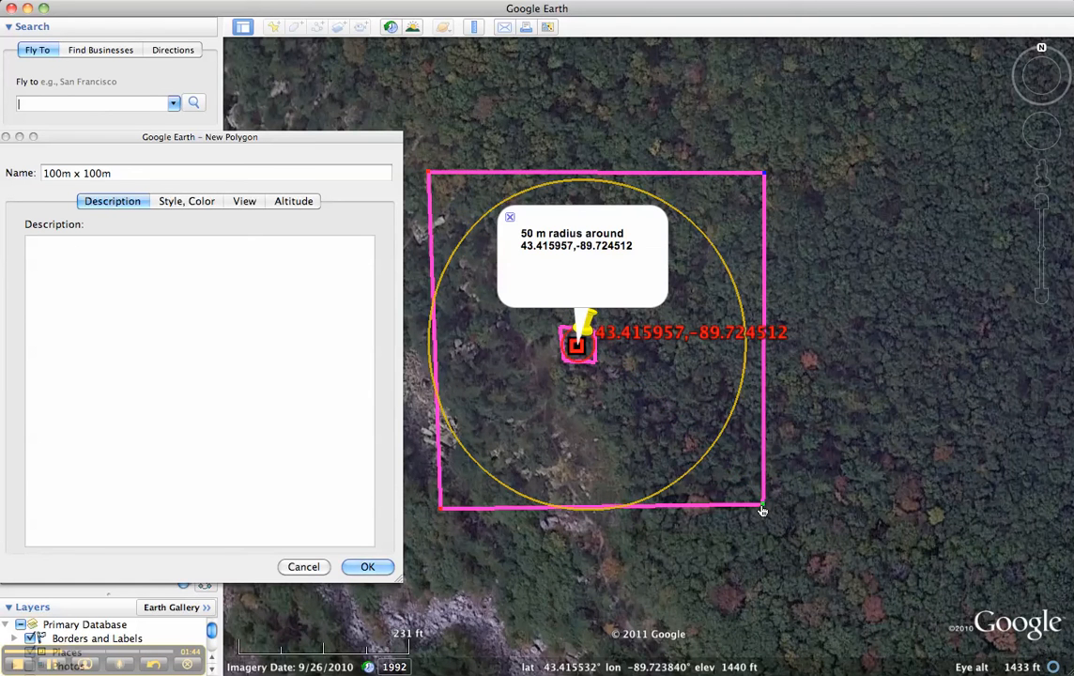
Adjust the square's four corners so its sides touch the 50 m radius circle, and save the polygon
{"action": "left_click_drag", "start_coordinate": [761, 509], "coordinate": [747, 513]}
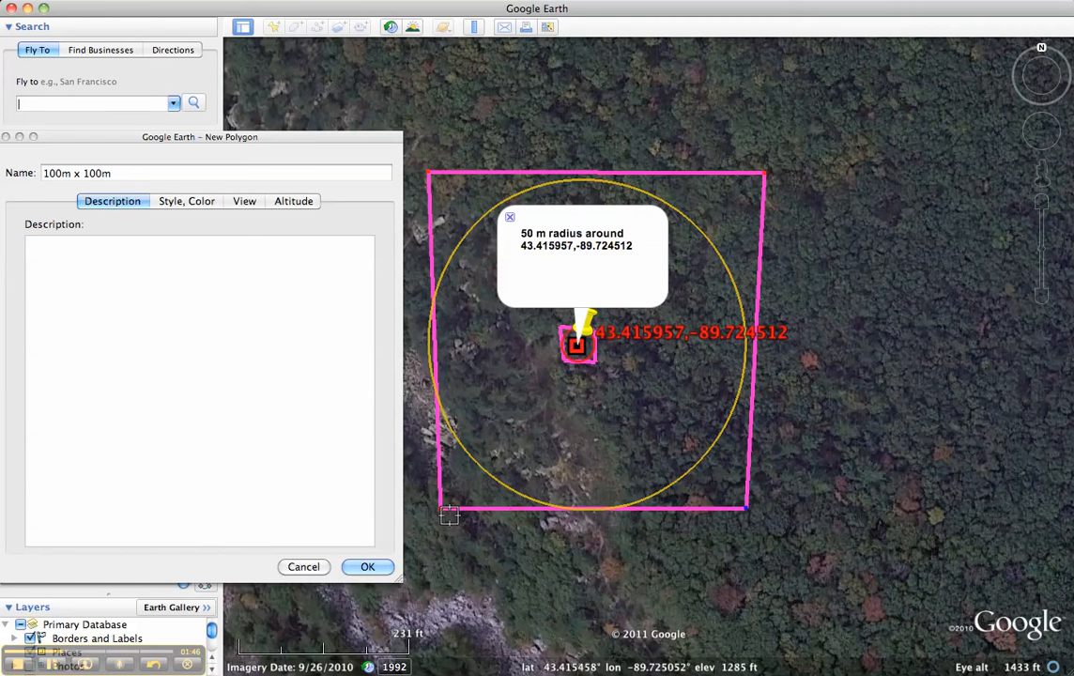
{"action": "left_click_drag", "start_coordinate": [440, 511], "coordinate": [428, 507]}
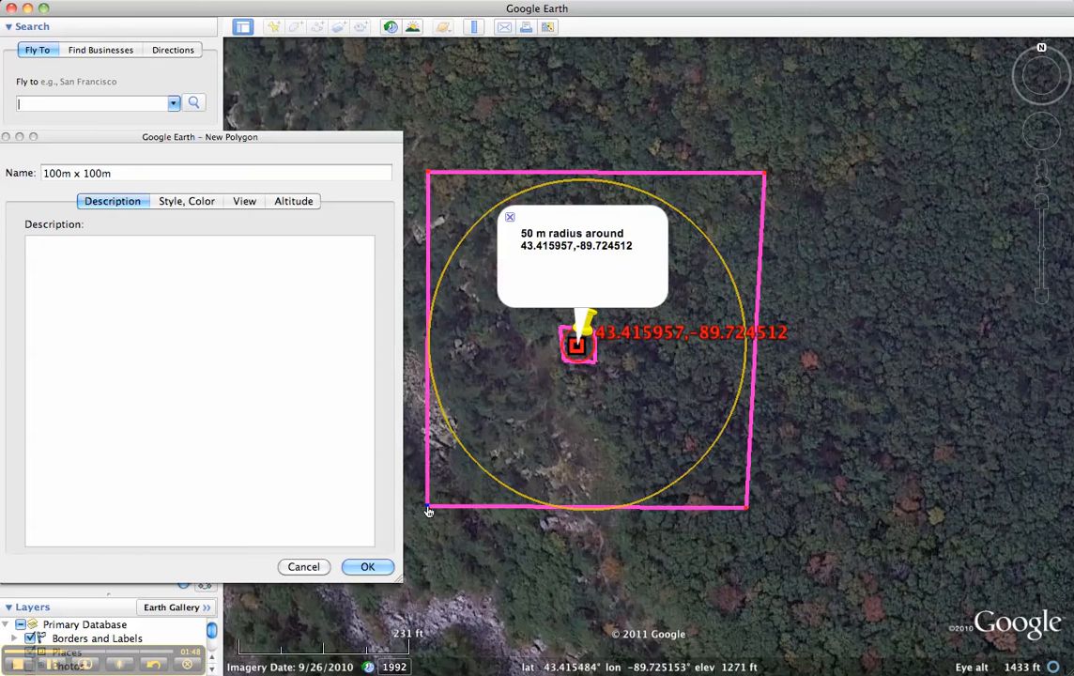
{"action": "left_click_drag", "start_coordinate": [766, 175], "coordinate": [751, 180]}
{"action": "left_click_drag", "start_coordinate": [429, 178], "coordinate": [429, 183]}
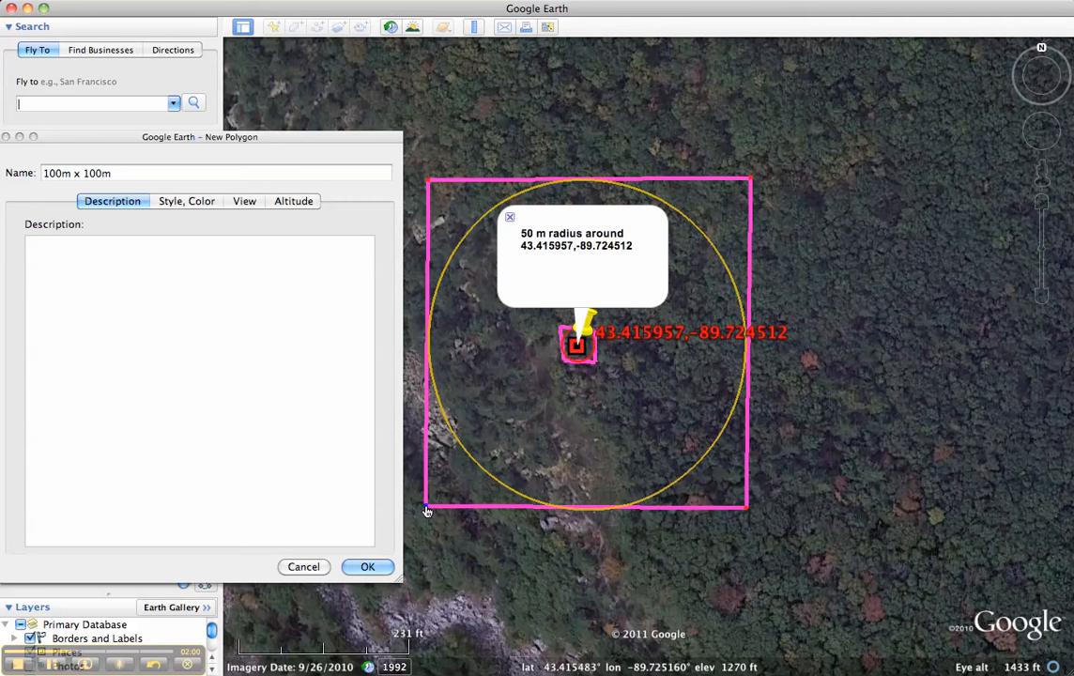
{"action": "left_click_drag", "start_coordinate": [428, 506], "coordinate": [427, 513]}
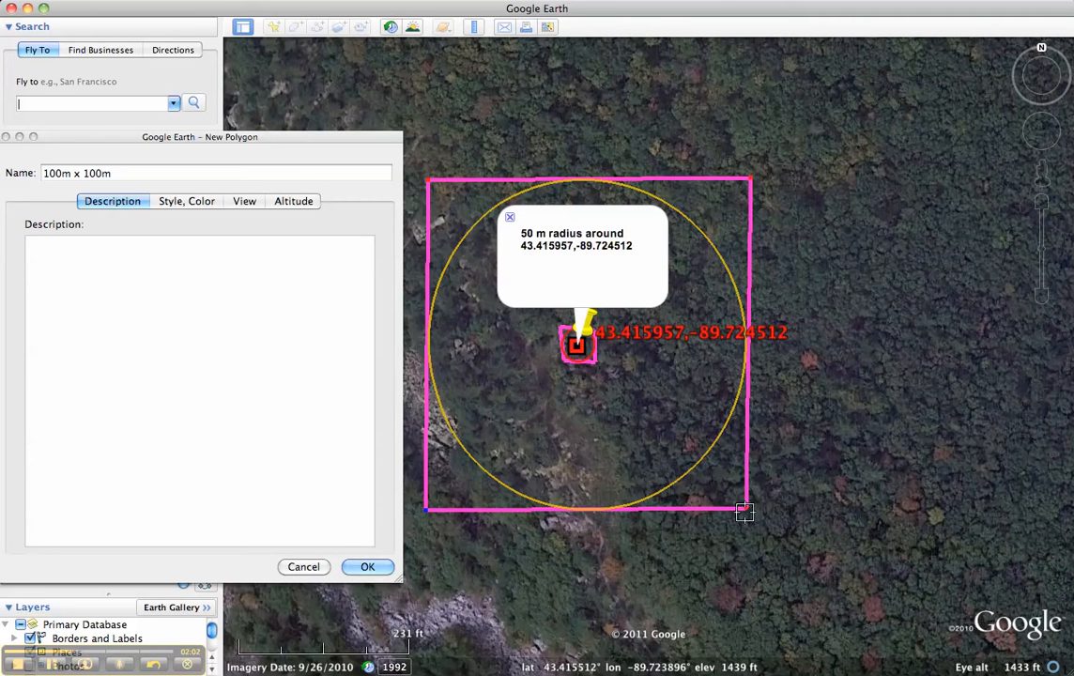
{"action": "left_click_drag", "start_coordinate": [747, 513], "coordinate": [746, 516]}
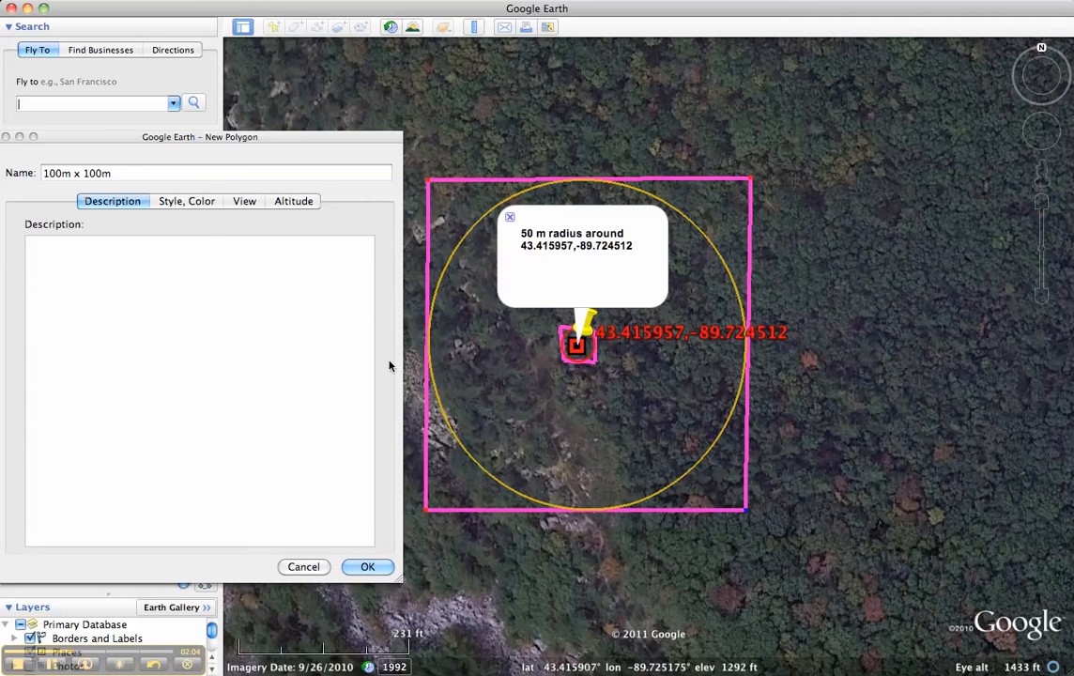
{"action": "left_click", "coordinate": [192, 203]}
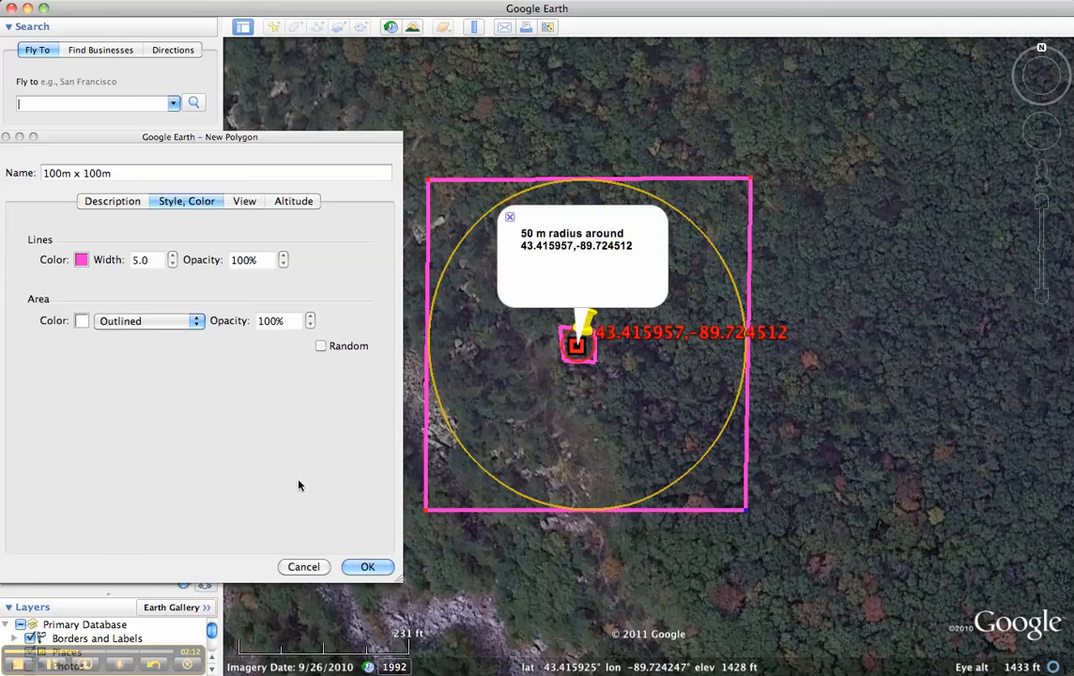
{"action": "left_click", "coordinate": [359, 568]}
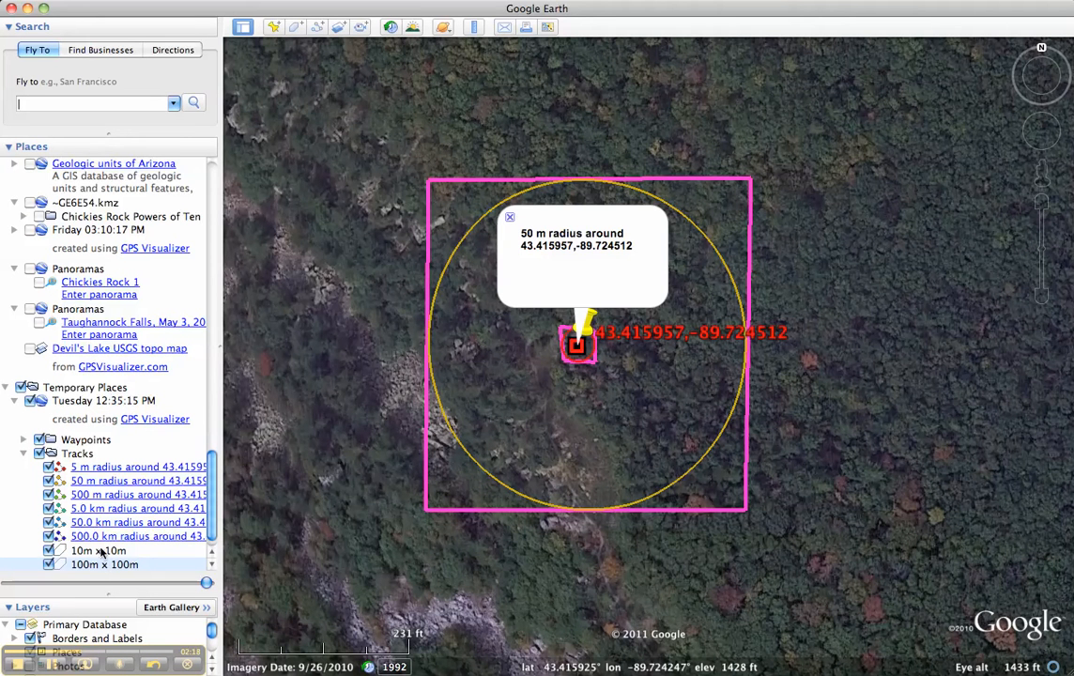
Fly to the 500 m radius circle and start a new polygon named "1 km", keeping the whole circle uncovered
{"action": "double_click", "coordinate": [97, 495]}
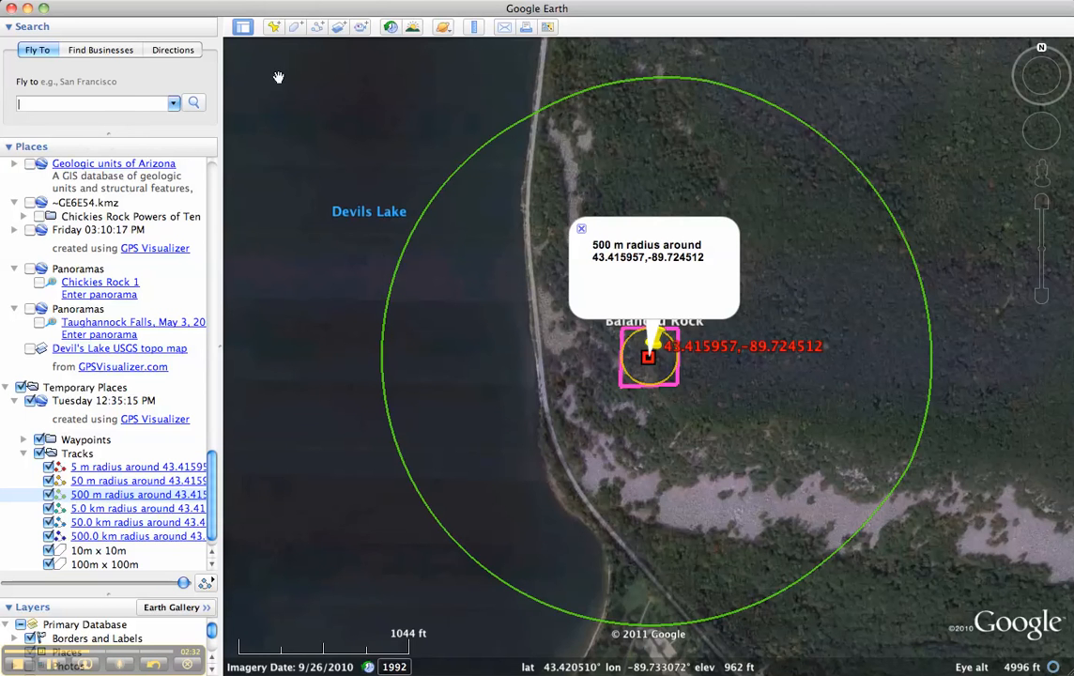
{"action": "left_click", "coordinate": [295, 26]}
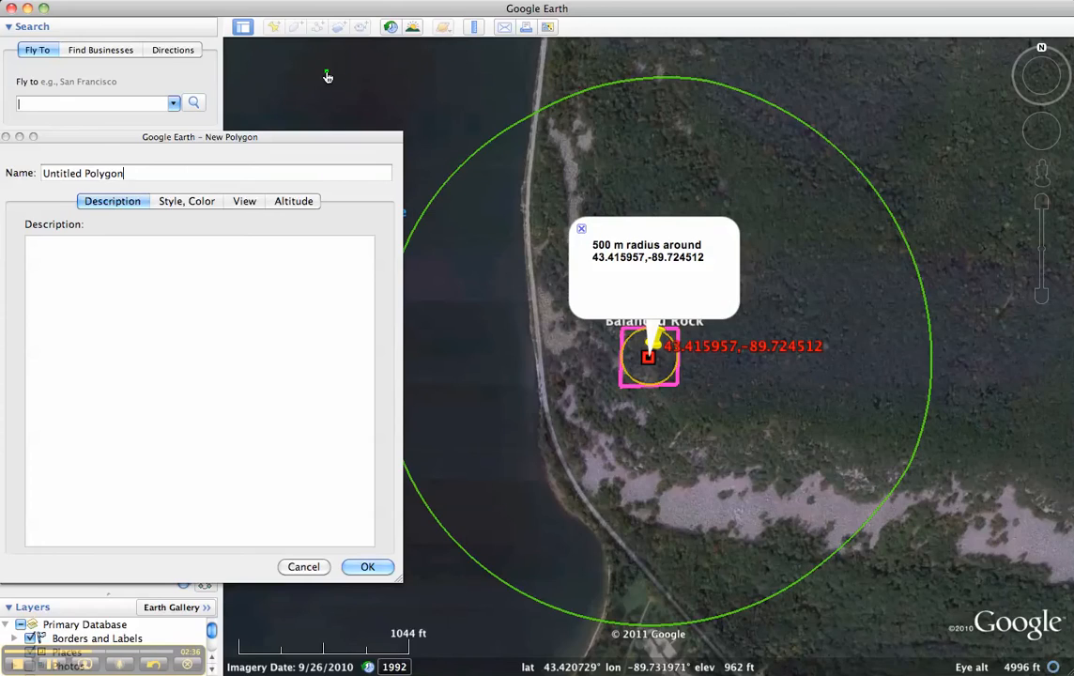
{"action": "left_click_drag", "start_coordinate": [123, 173], "coordinate": [12, 173]}
{"action": "type", "text": "1"}
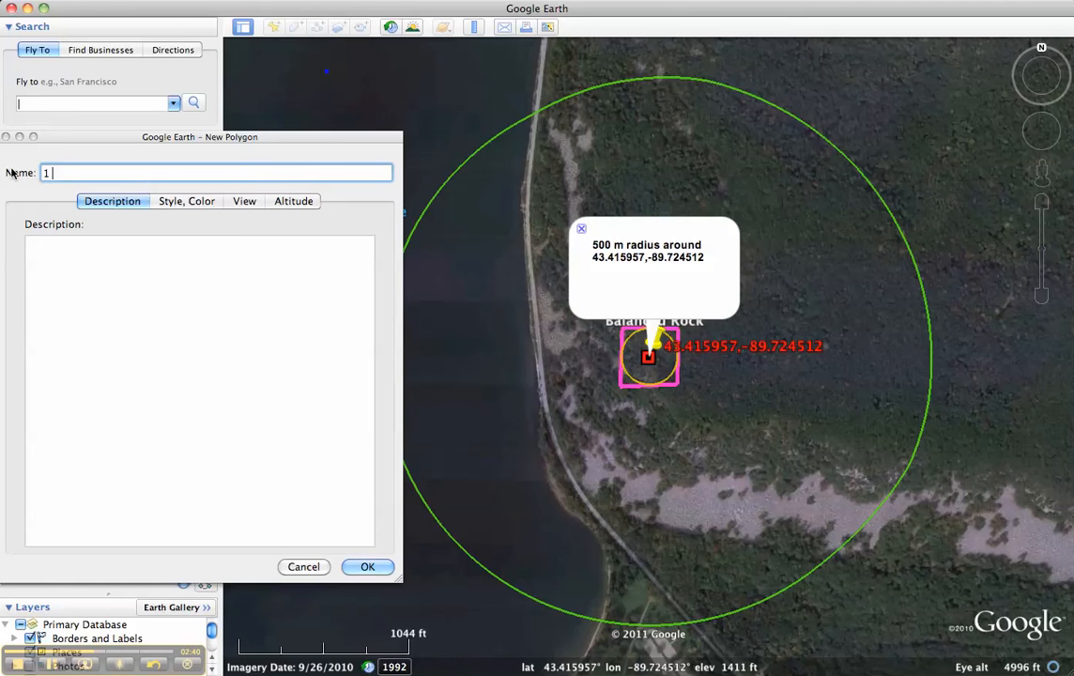
{"action": "type", "text": "km x 1km"}
{"action": "left_click_drag", "start_coordinate": [260, 141], "coordinate": [92, 166]}
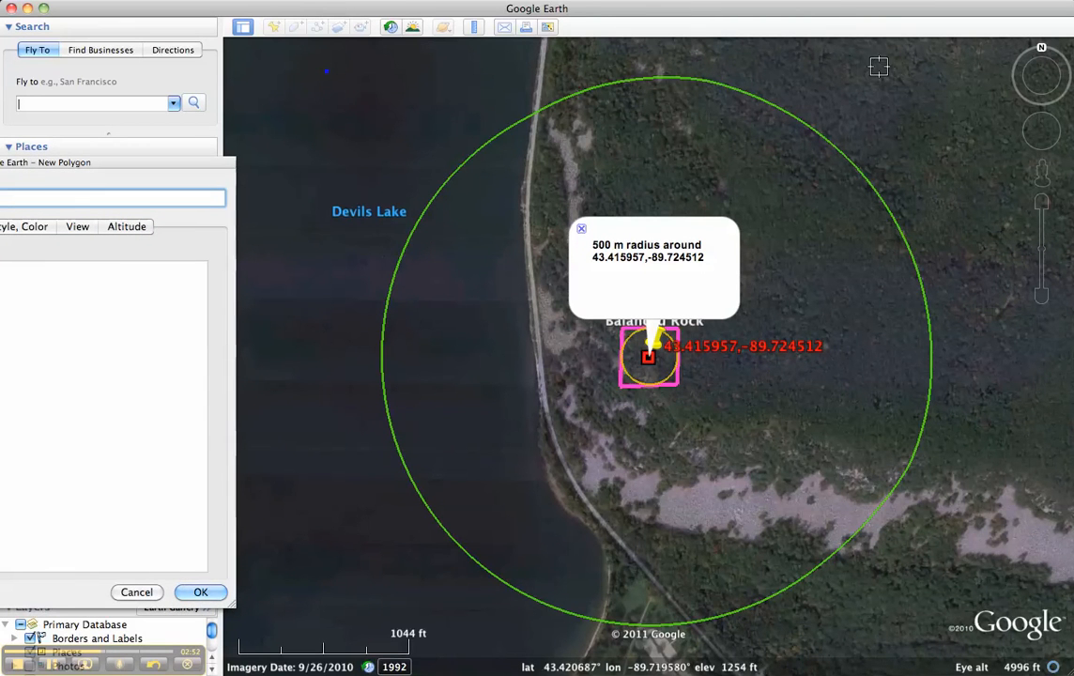
Place the remaining three corners of the polygon to form a rough square around the 500 m radius circle
{"action": "left_click", "coordinate": [925, 82]}
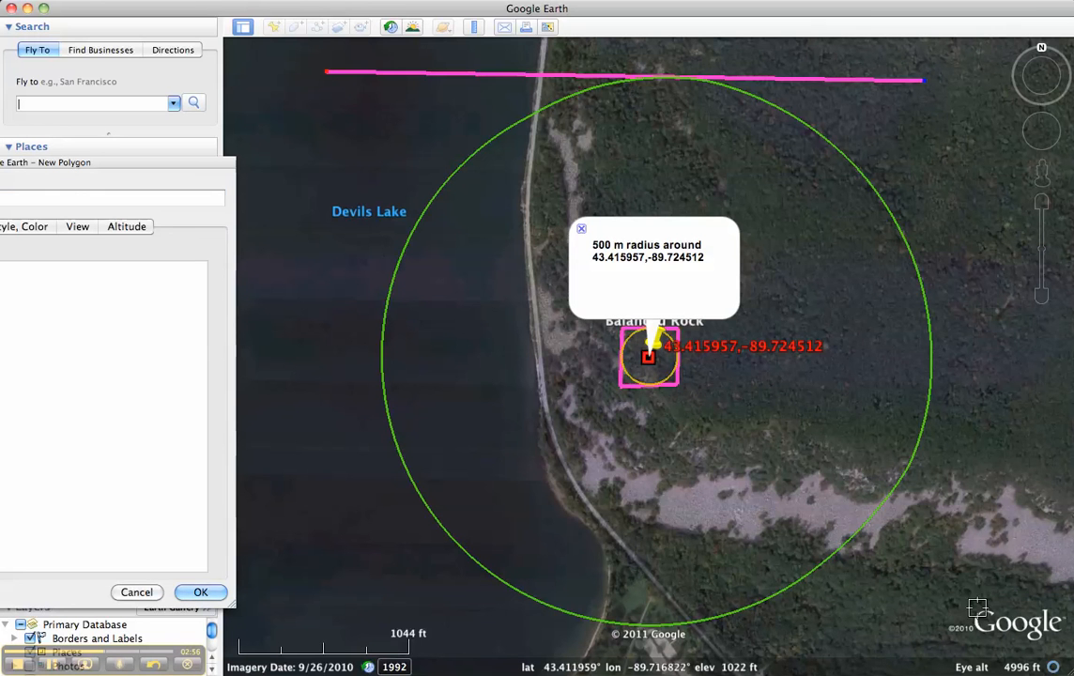
{"action": "left_click", "coordinate": [920, 616]}
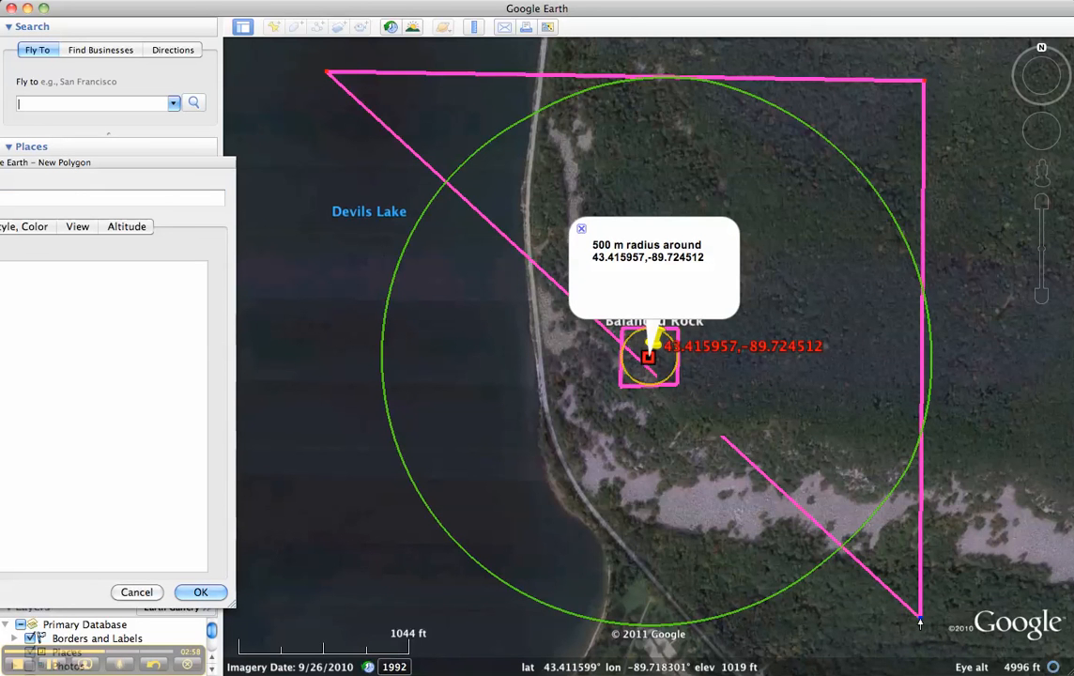
{"action": "left_click", "coordinate": [374, 613]}
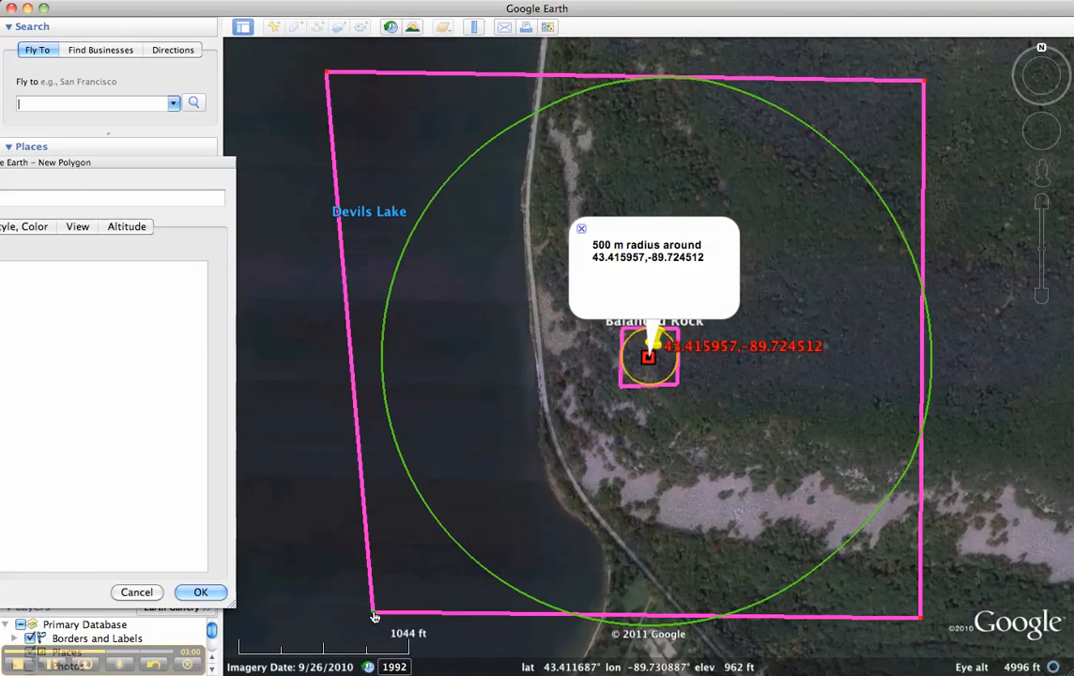
Adjust the four corners so the square's sides touch the 500 m radius circle, and save the "1km x 1km" polygon
{"action": "left_click_drag", "start_coordinate": [335, 74], "coordinate": [381, 80]}
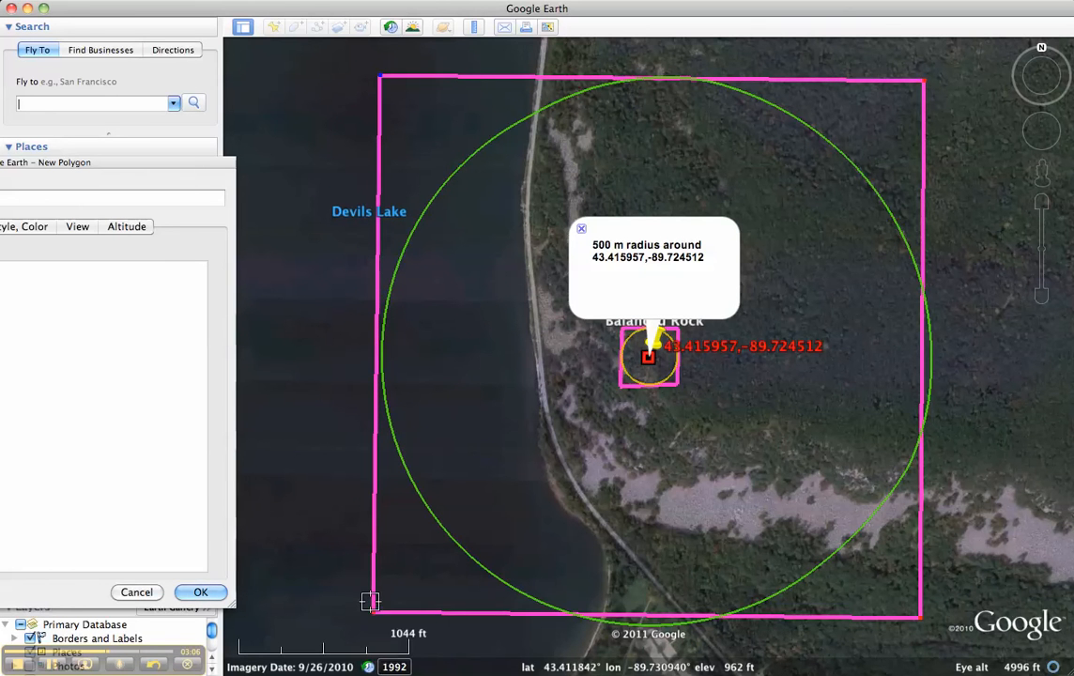
{"action": "left_click_drag", "start_coordinate": [372, 615], "coordinate": [371, 624]}
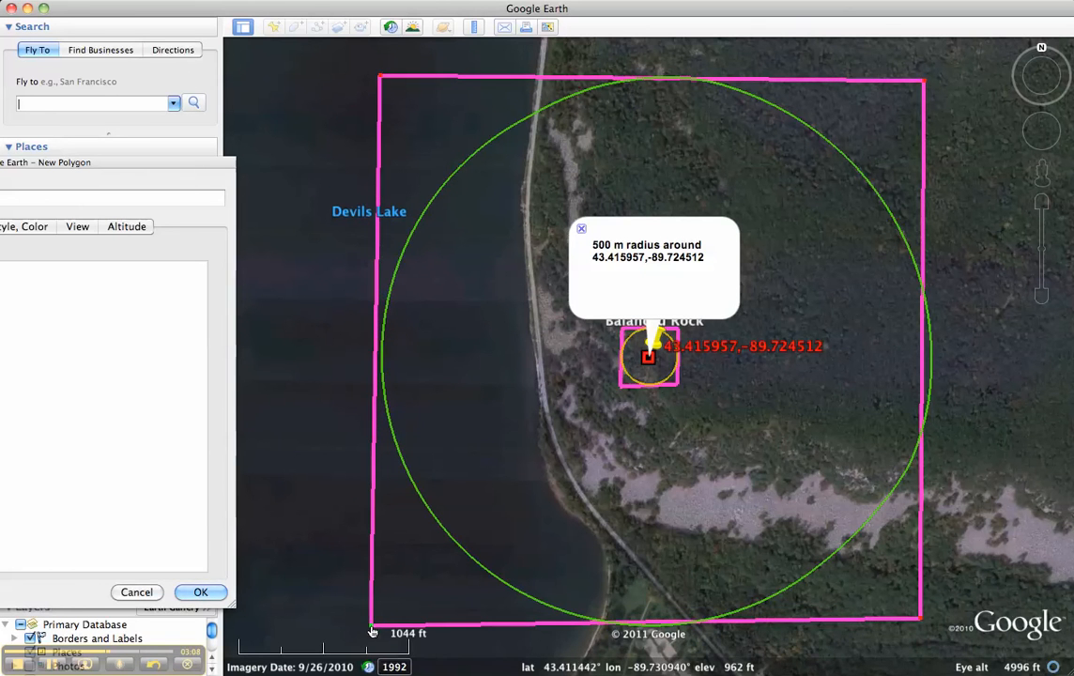
{"action": "left_click_drag", "start_coordinate": [920, 618], "coordinate": [937, 637]}
{"action": "left_click_drag", "start_coordinate": [925, 80], "coordinate": [935, 79]}
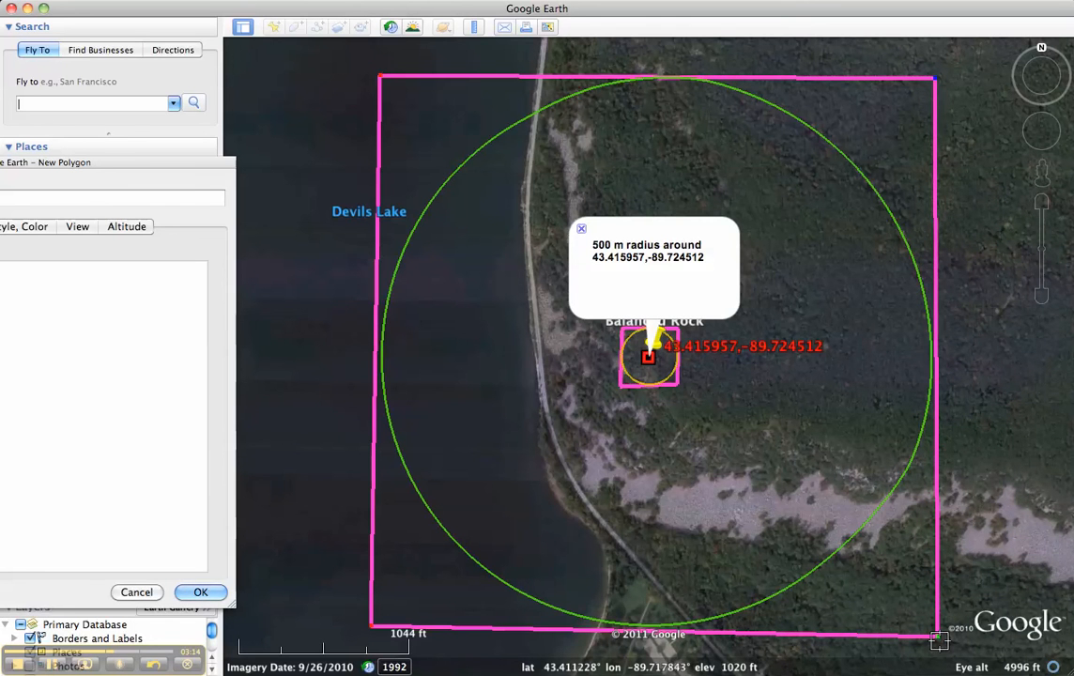
{"action": "left_click_drag", "start_coordinate": [938, 639], "coordinate": [934, 638]}
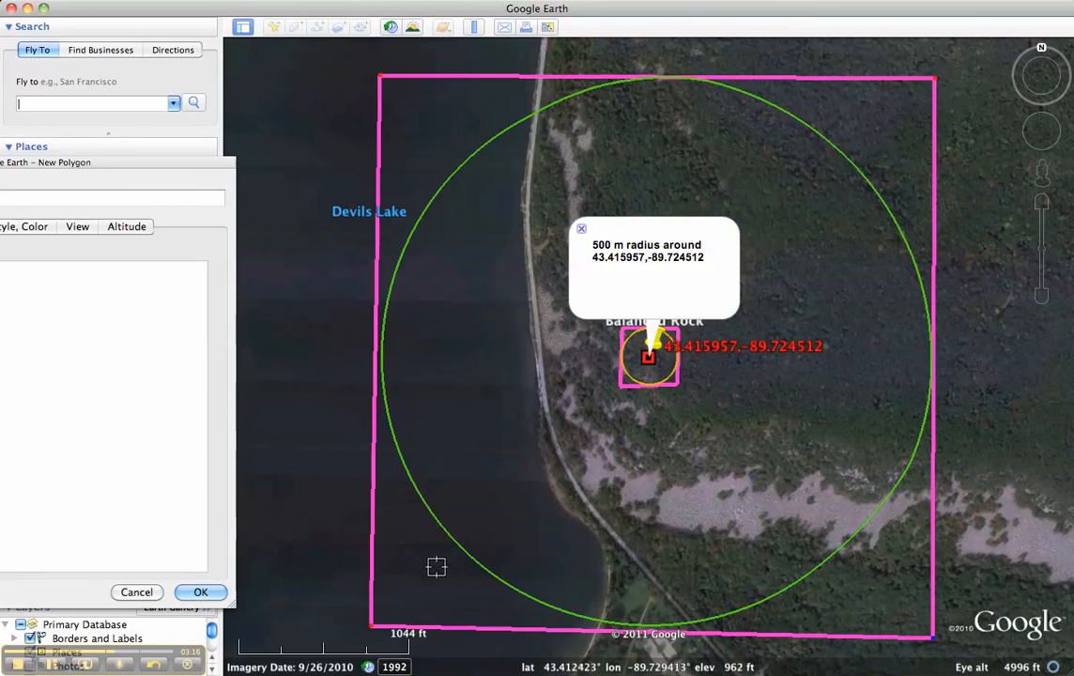
{"action": "left_click_drag", "start_coordinate": [139, 171], "coordinate": [279, 157]}
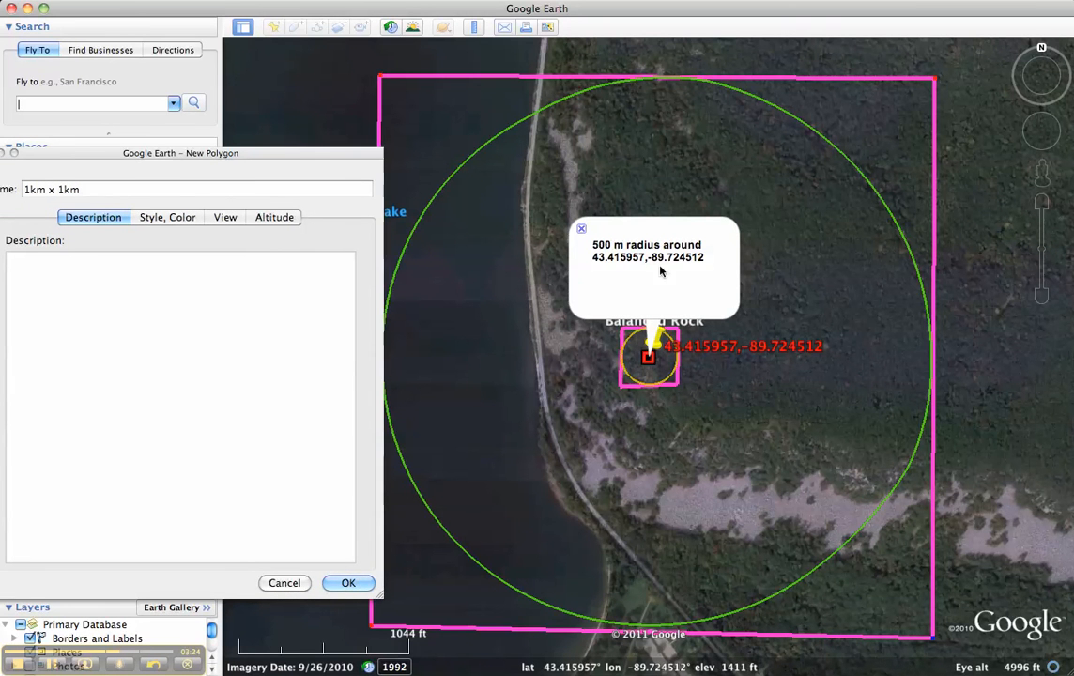
{"action": "left_click", "coordinate": [347, 583]}
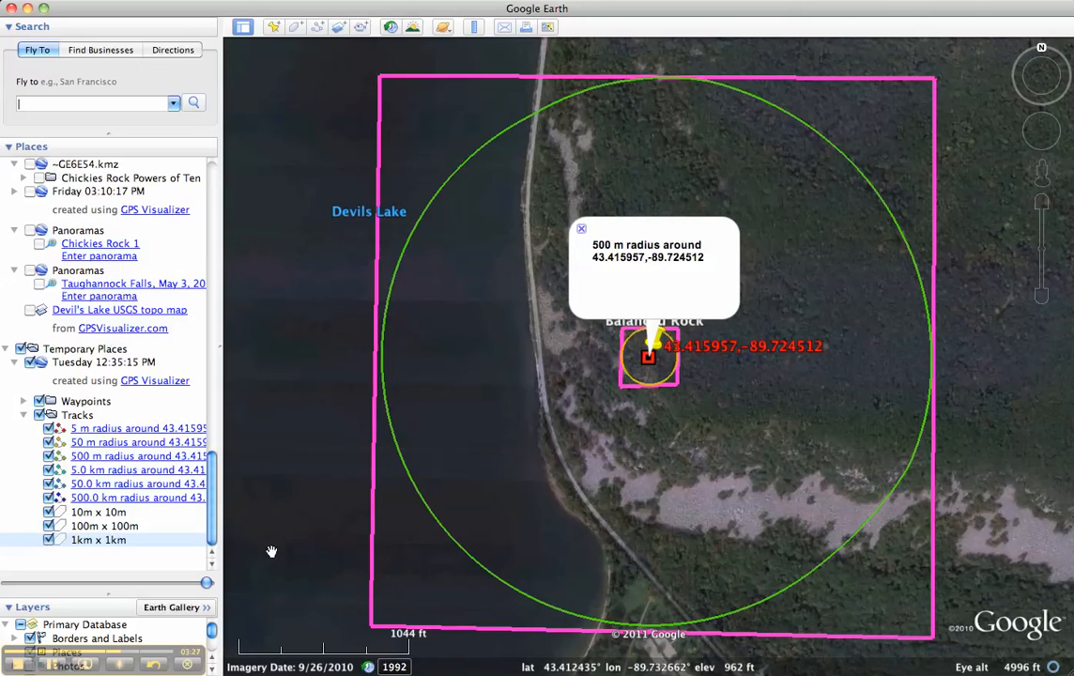
Fly to the 5.0 km radius circle and start a new polygon named "10km x 10km", keeping the whole circle uncovered
{"action": "double_click", "coordinate": [111, 472]}
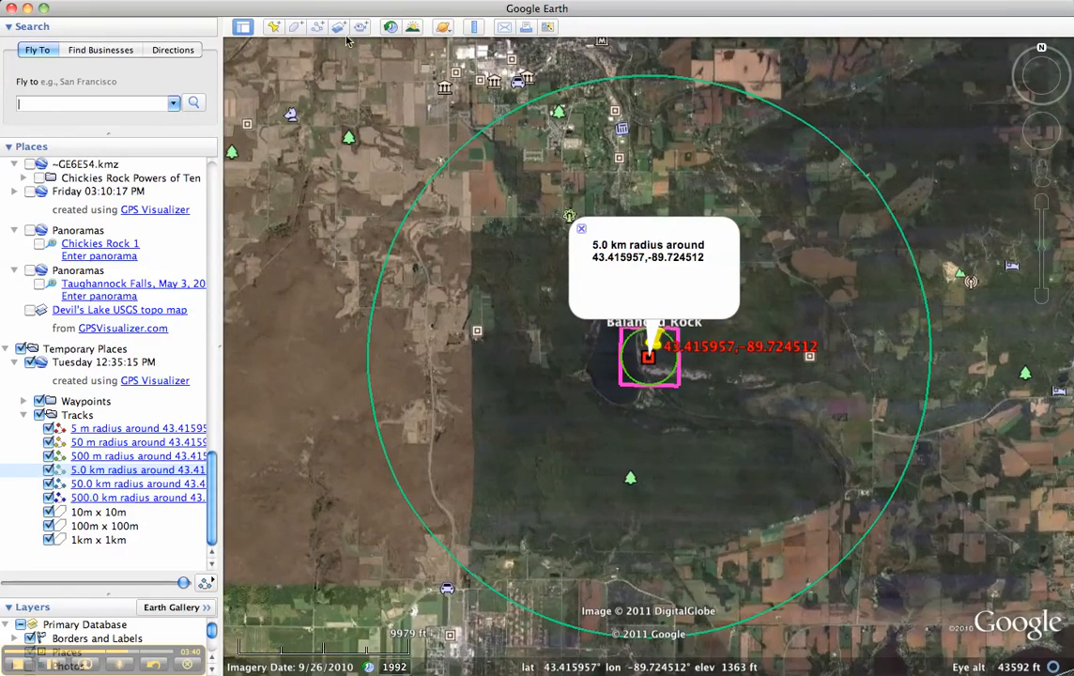
{"action": "left_click", "coordinate": [296, 27]}
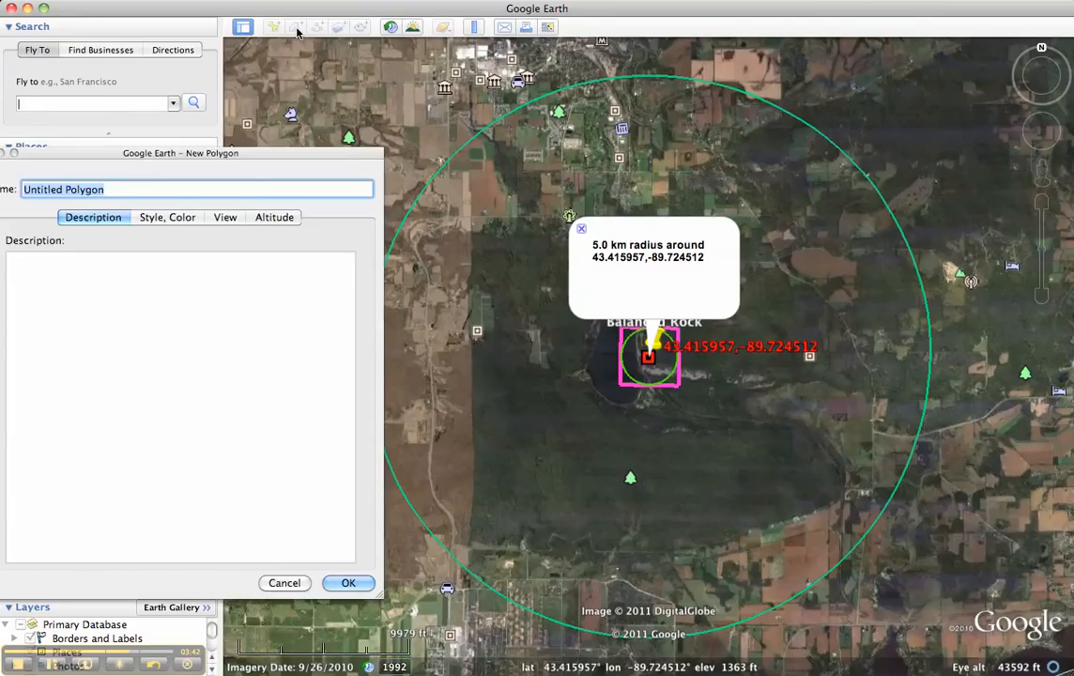
{"action": "type", "text": "10km x 10km"}
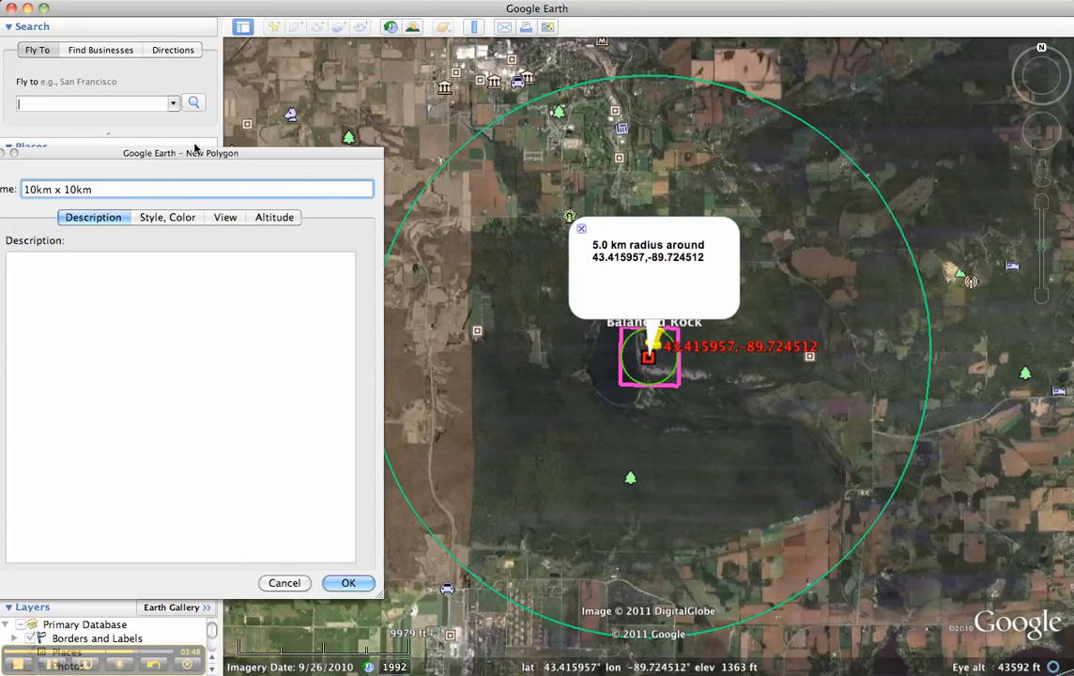
{"action": "left_click_drag", "start_coordinate": [185, 152], "coordinate": [59, 228]}
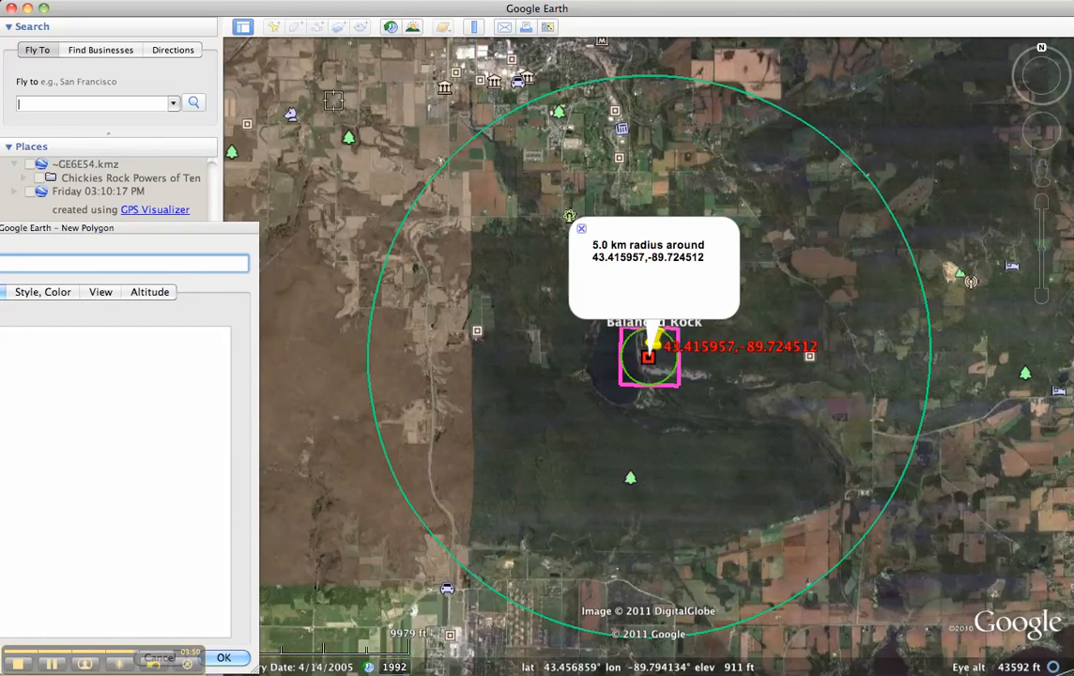
Draw the polygon as a rough four-cornered square around the 5.0 km radius circle
{"action": "left_click", "coordinate": [360, 81]}
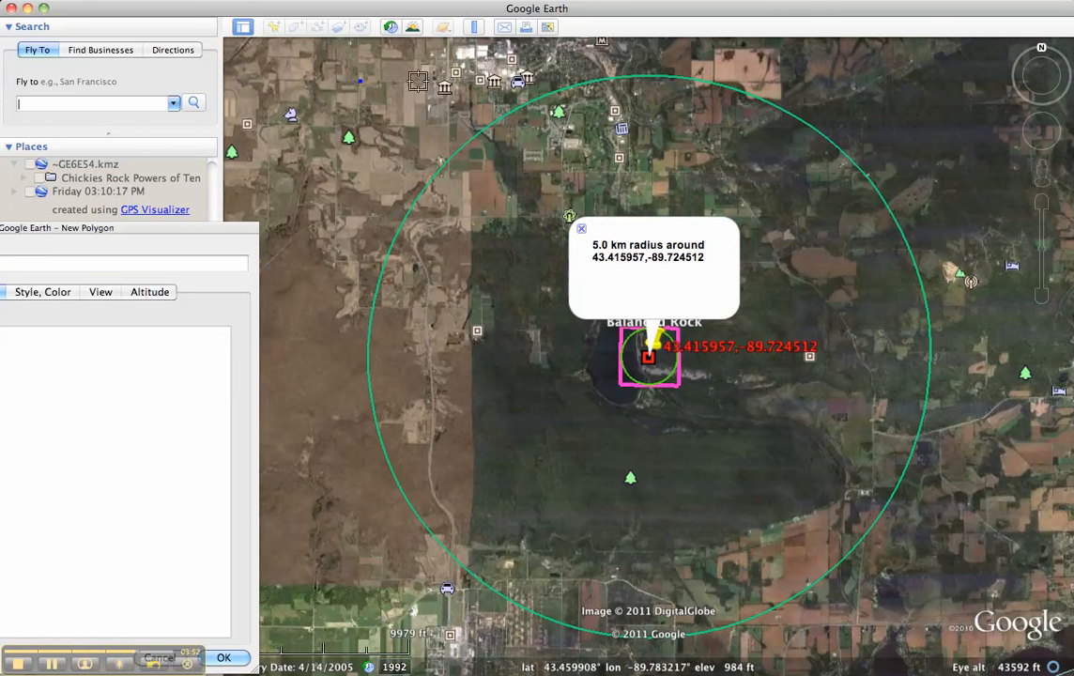
{"action": "left_click", "coordinate": [918, 95]}
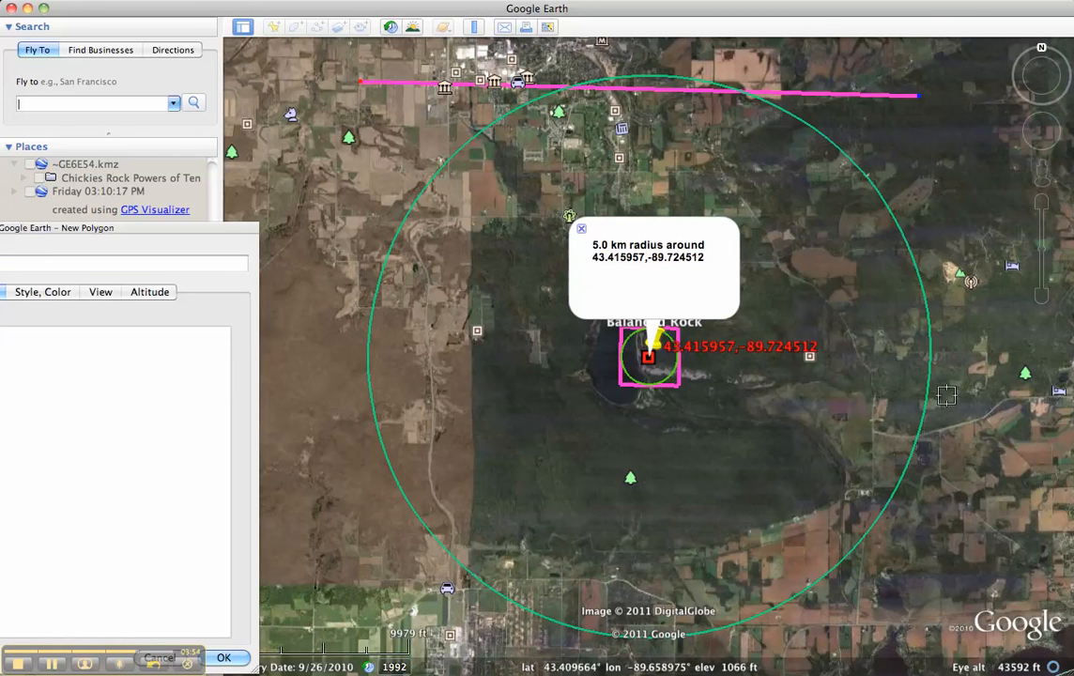
{"action": "left_click", "coordinate": [920, 624]}
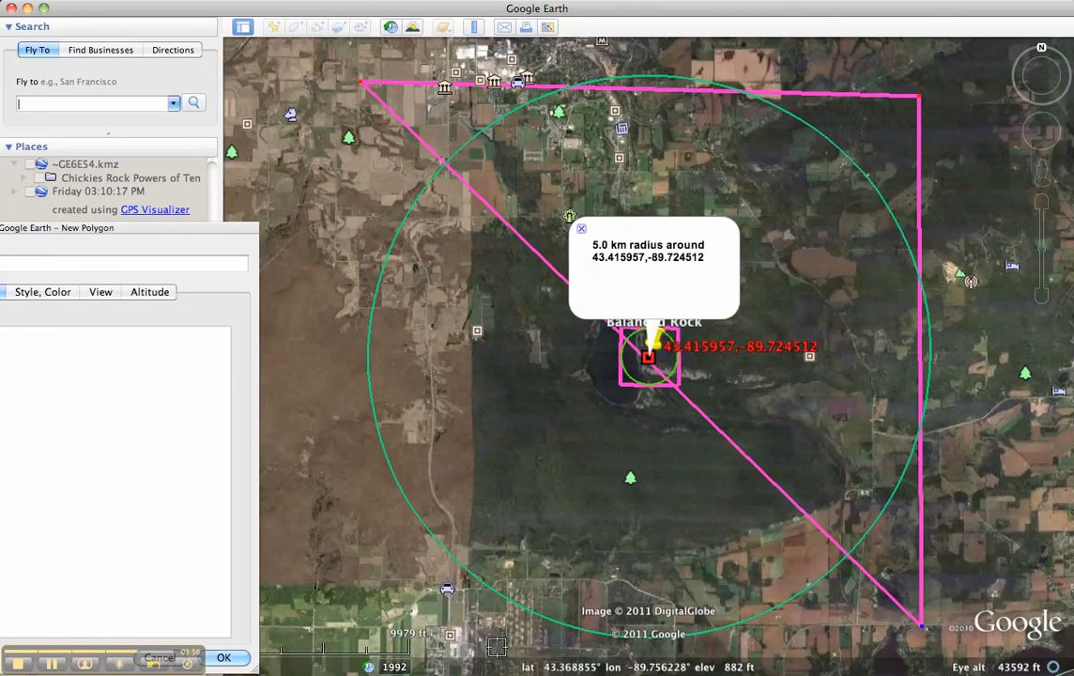
{"action": "left_click", "coordinate": [386, 626]}
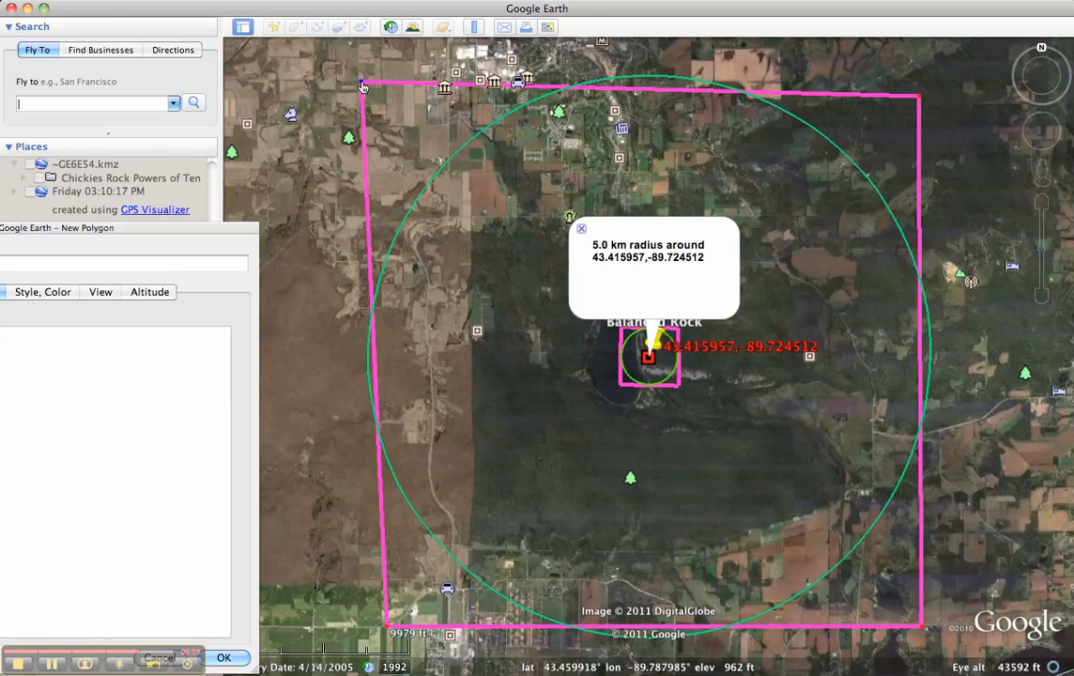
Adjust the four corners to fit the square's sides to the 5.0 km radius circle, and save the polygon
{"action": "left_click_drag", "start_coordinate": [364, 86], "coordinate": [364, 64]}
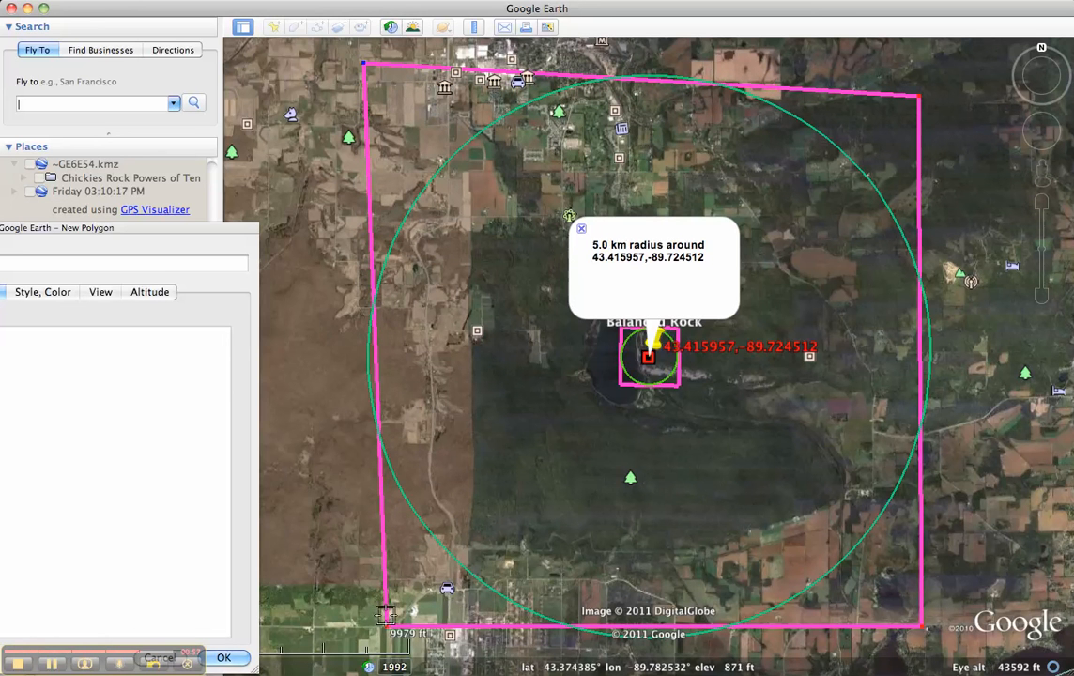
{"action": "left_click_drag", "start_coordinate": [390, 630], "coordinate": [369, 630]}
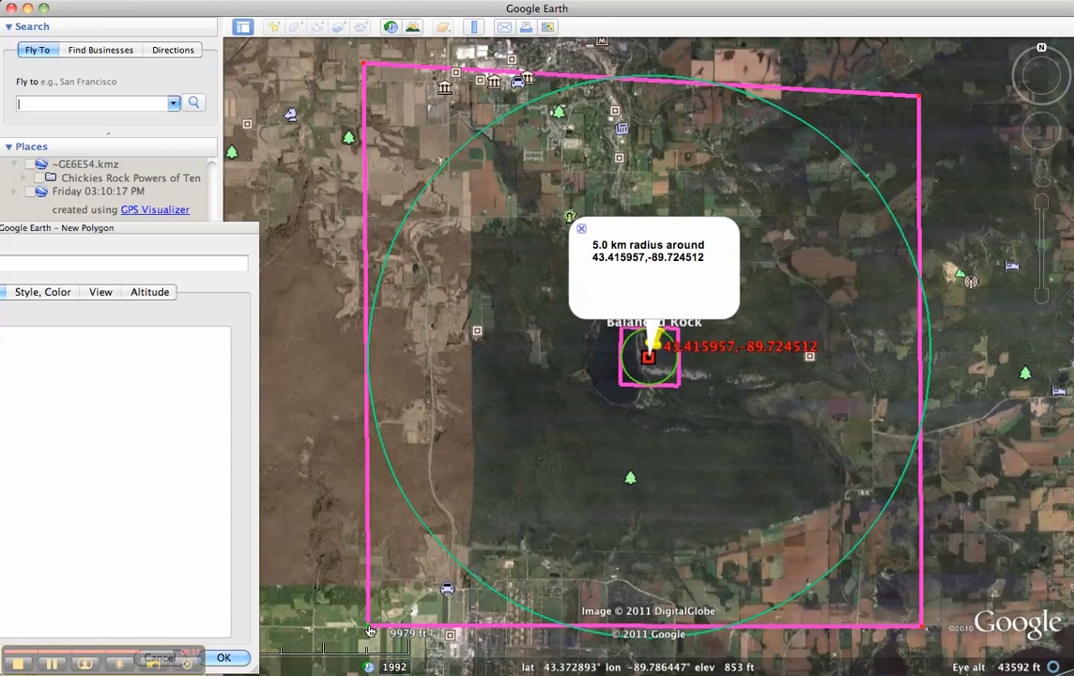
{"action": "left_click_drag", "start_coordinate": [920, 101], "coordinate": [918, 80]}
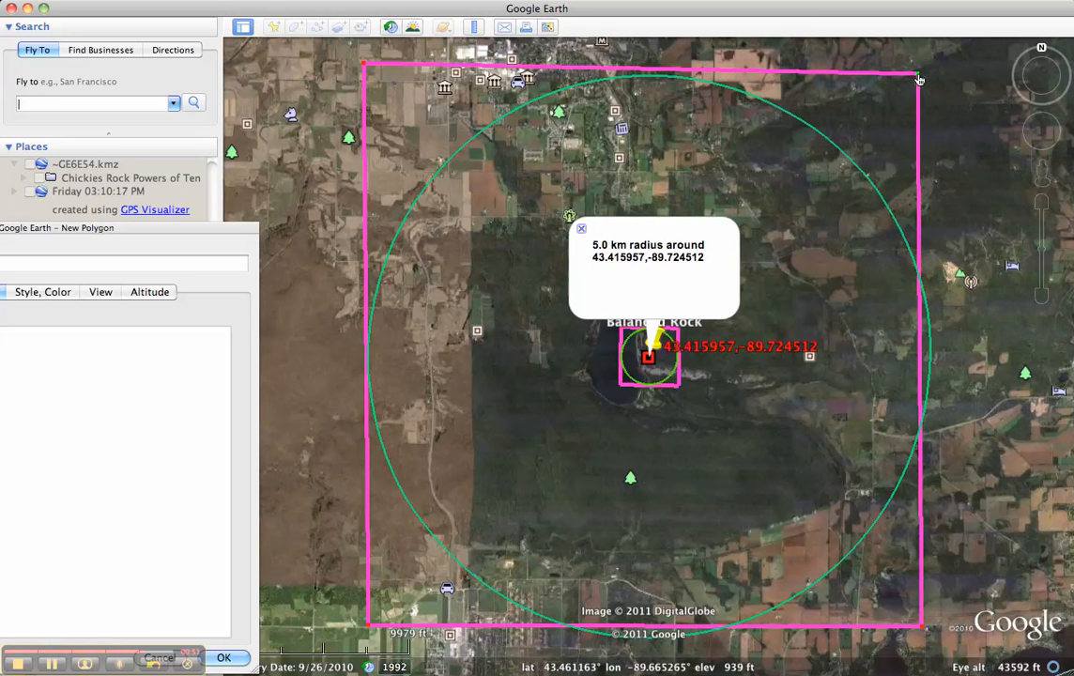
{"action": "left_click_drag", "start_coordinate": [365, 66], "coordinate": [365, 82]}
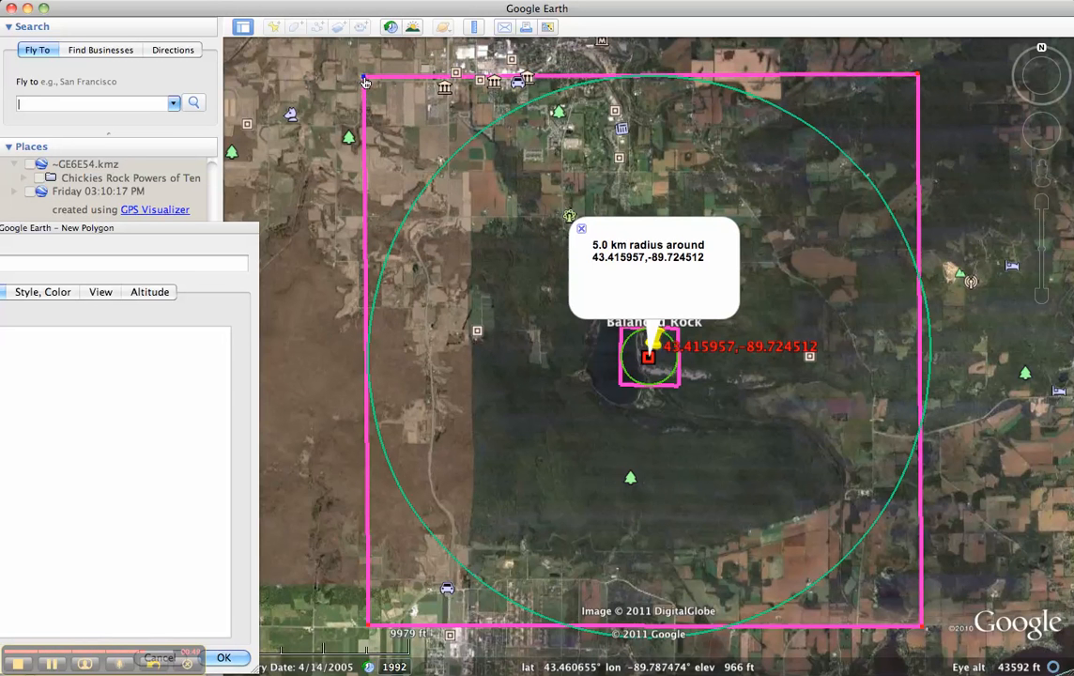
{"action": "left_click_drag", "start_coordinate": [920, 624], "coordinate": [943, 645]}
{"action": "left_click", "coordinate": [226, 657]}
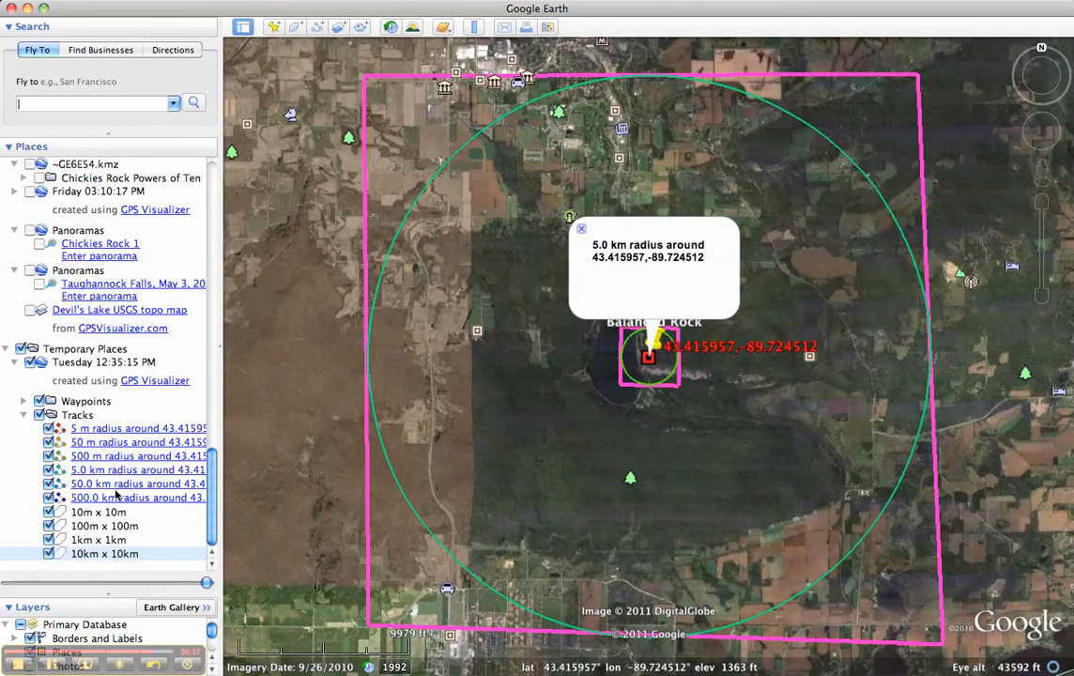
Go to the 50.0 km radius circle around Balanced Rock
{"action": "left_click", "coordinate": [115, 486]}
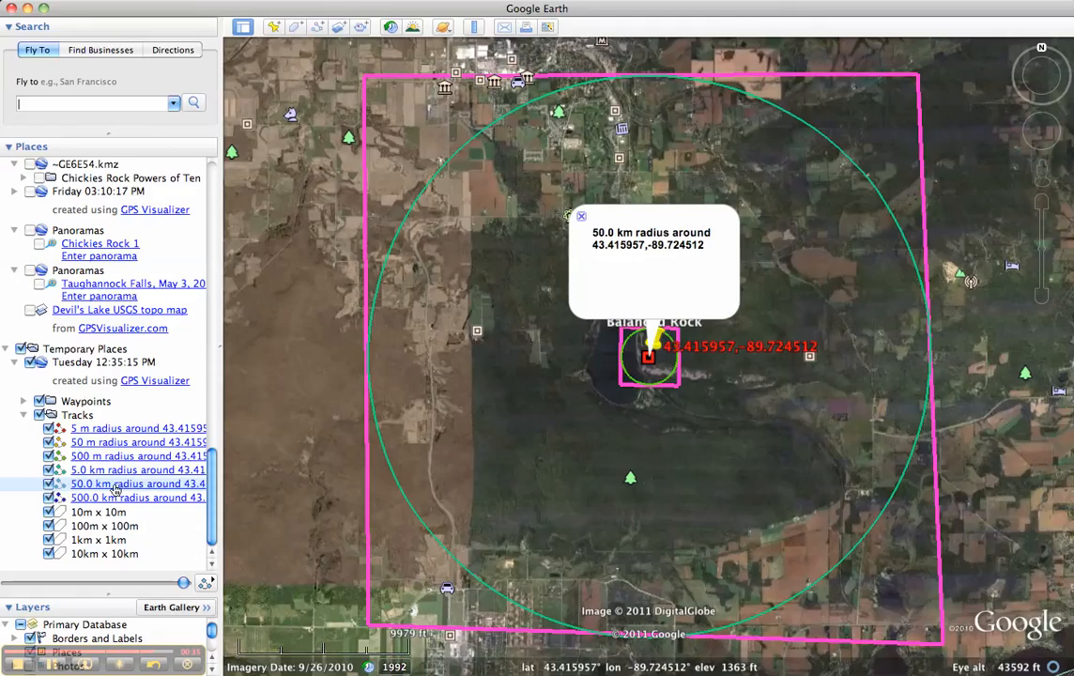